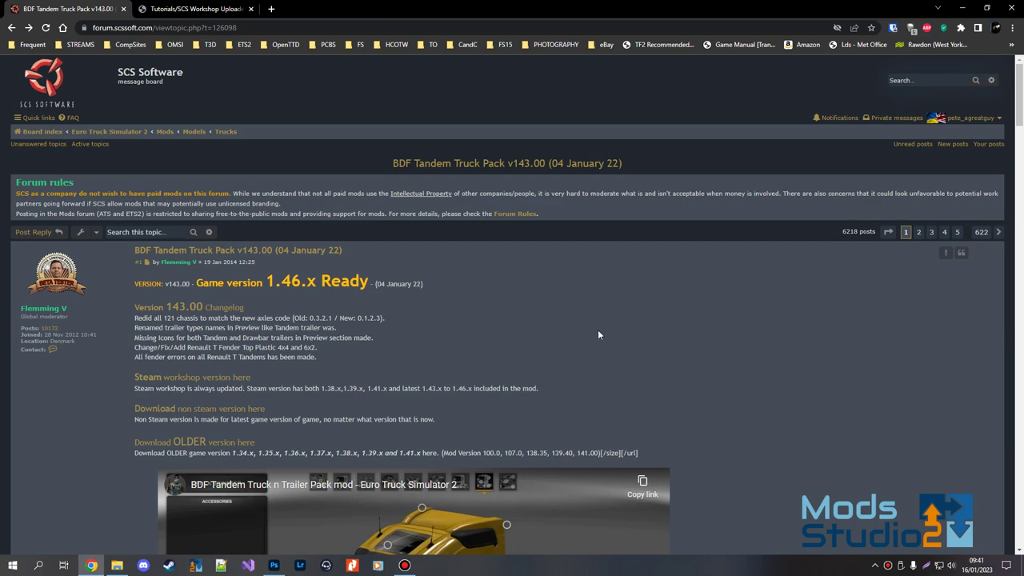
Scroll the BDF Tandem Truck Pack post down to its 'Make your own company (skin)' instructions.
{"action": "scroll", "coordinate": [596, 332], "scroll_direction": "down", "scroll_amount": 1}
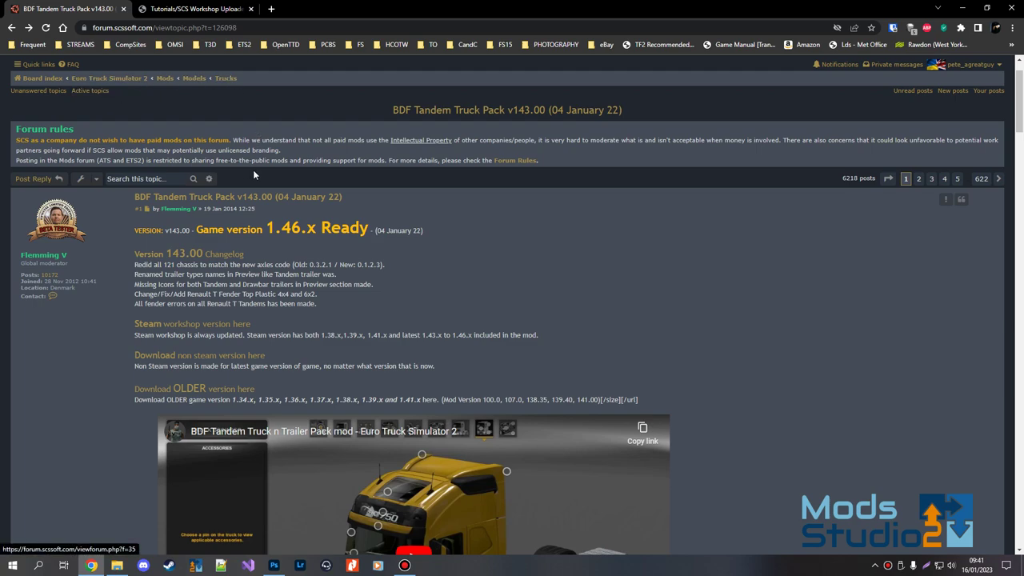
{"action": "scroll", "coordinate": [499, 253], "scroll_direction": "down", "scroll_amount": 2}
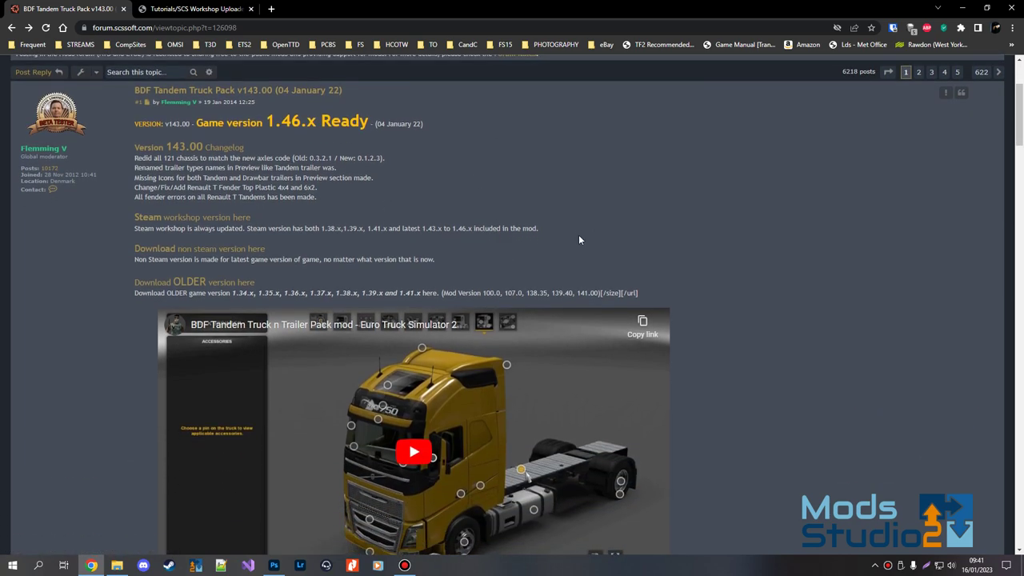
{"action": "scroll", "coordinate": [718, 258], "scroll_direction": "down", "scroll_amount": 15}
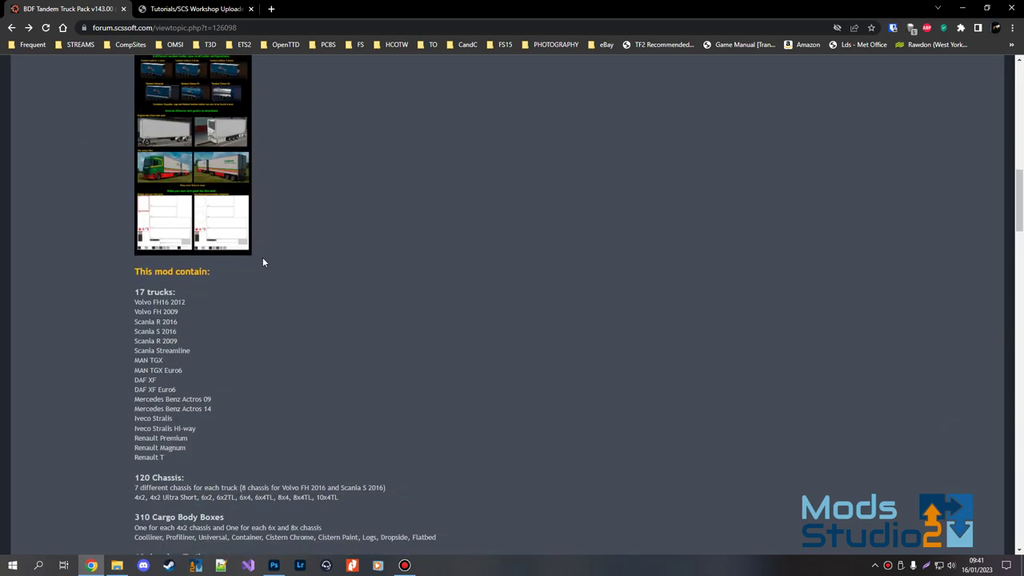
{"action": "scroll", "coordinate": [350, 313], "scroll_direction": "up", "scroll_amount": 5}
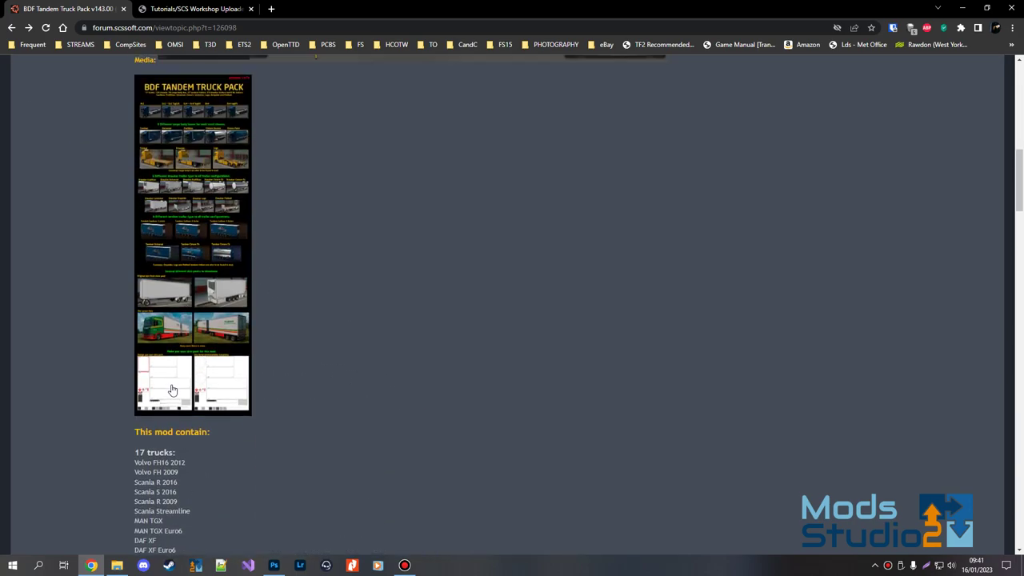
{"action": "scroll", "coordinate": [322, 362], "scroll_direction": "down", "scroll_amount": 15}
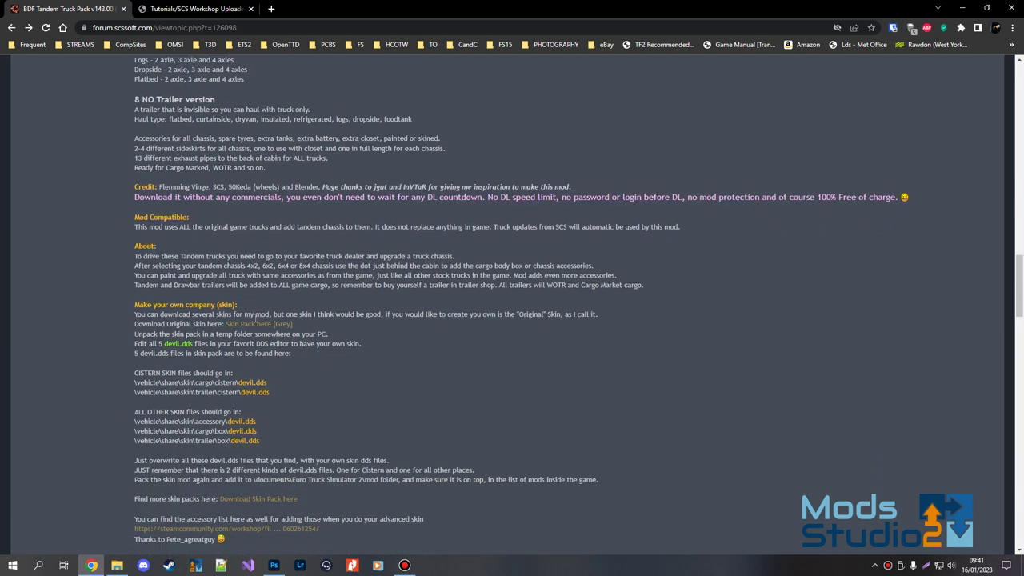
Open the 'Skin Pack here [Grey]' link in a new tab and review the skin templates and packs.
{"action": "right_click", "coordinate": [255, 324]}
{"action": "left_click", "coordinate": [275, 332]}
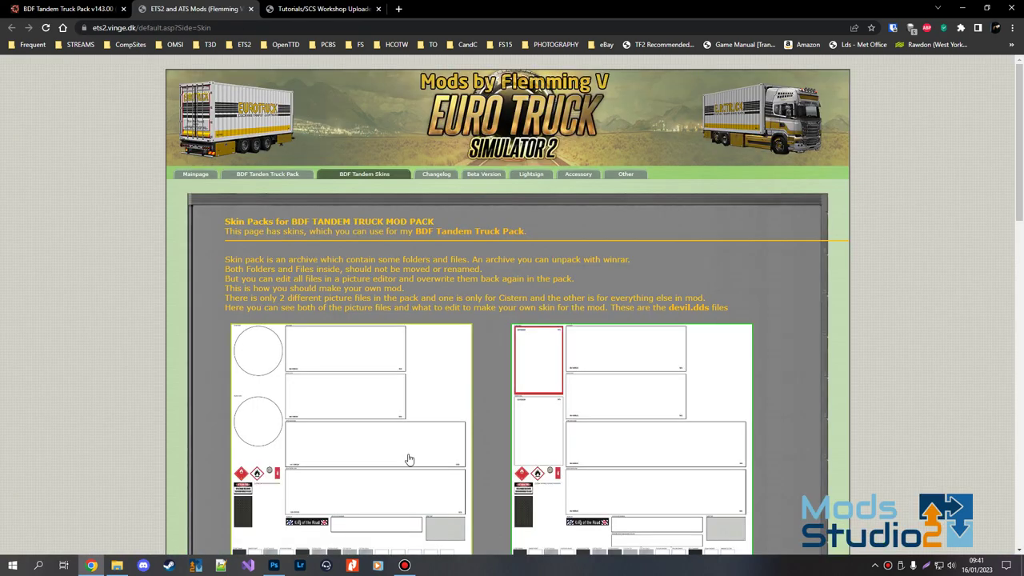
{"action": "scroll", "coordinate": [434, 424], "scroll_direction": "down", "scroll_amount": 5}
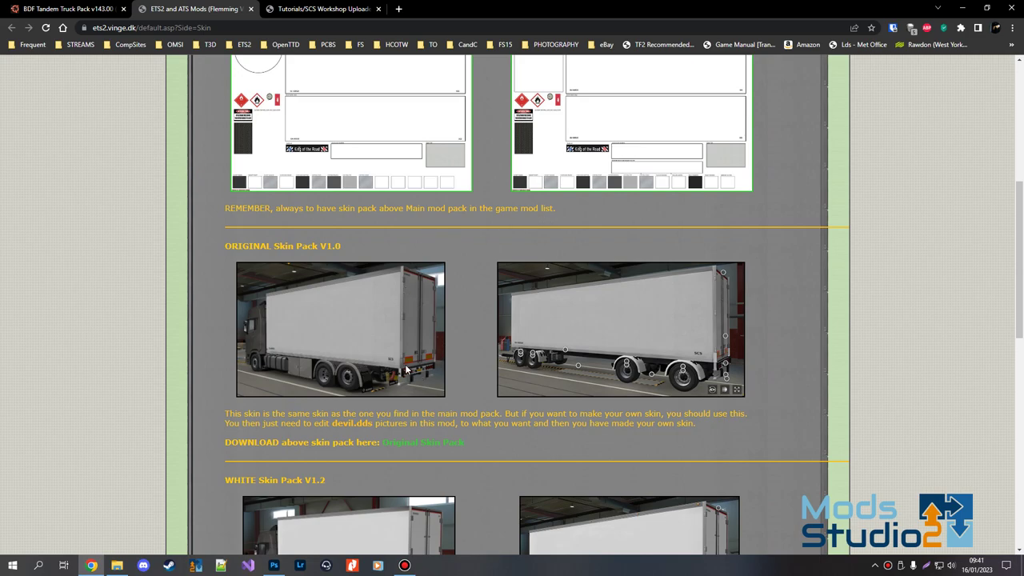
{"action": "scroll", "coordinate": [404, 366], "scroll_direction": "down", "scroll_amount": 2}
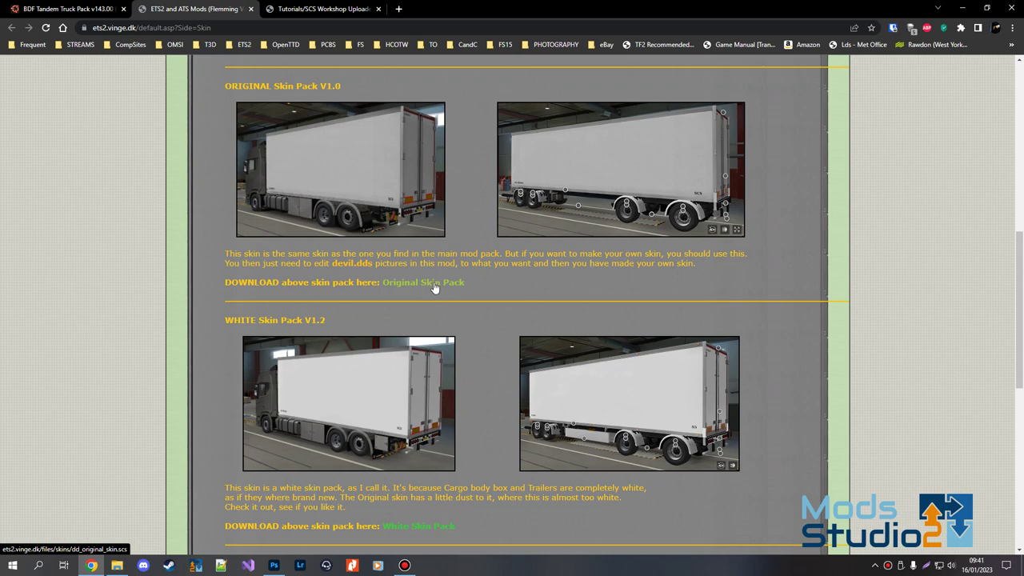
{"action": "scroll", "coordinate": [471, 374], "scroll_direction": "down", "scroll_amount": 1}
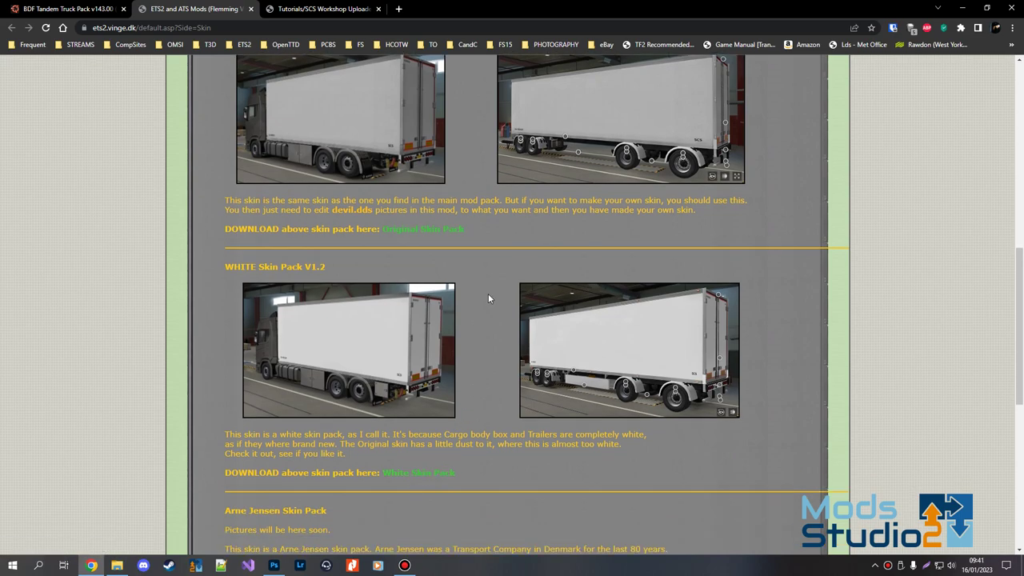
{"action": "scroll", "coordinate": [480, 320], "scroll_direction": "up", "scroll_amount": 6}
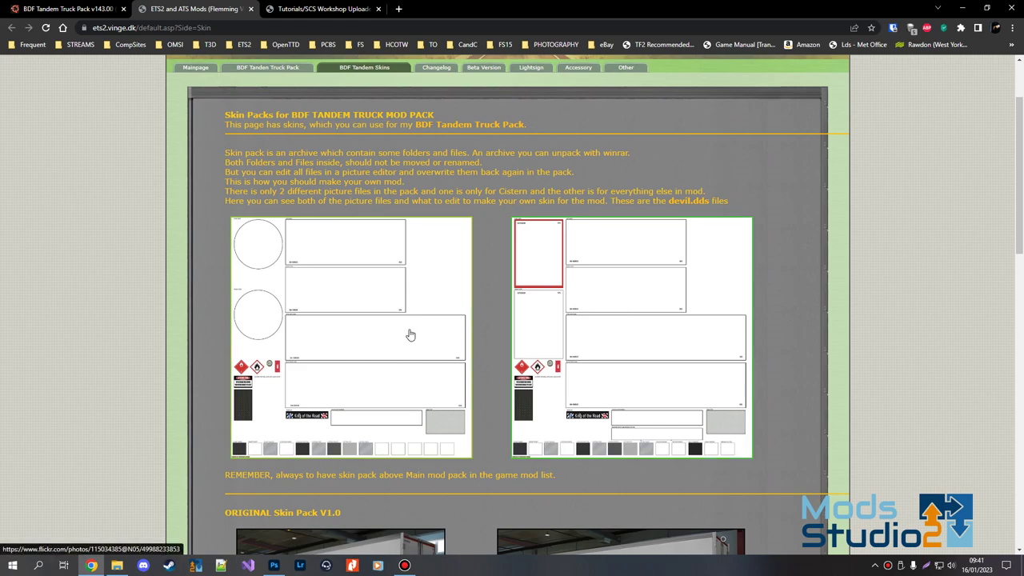
Close the skins tab, read down to the Installation section, then switch to Photoshop.
{"action": "left_click", "coordinate": [250, 10]}
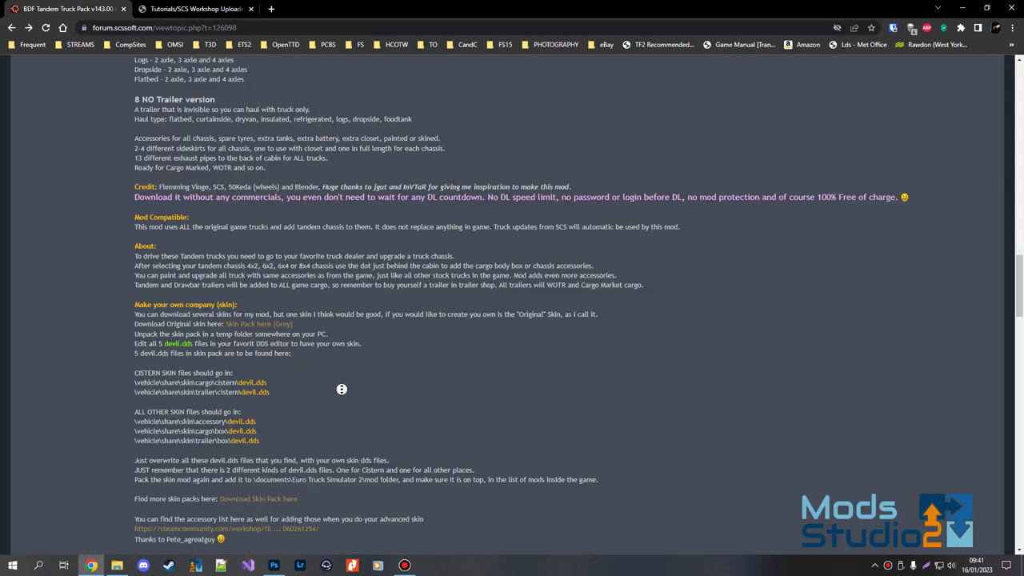
{"action": "scroll", "coordinate": [342, 389], "scroll_direction": "down", "scroll_amount": 3}
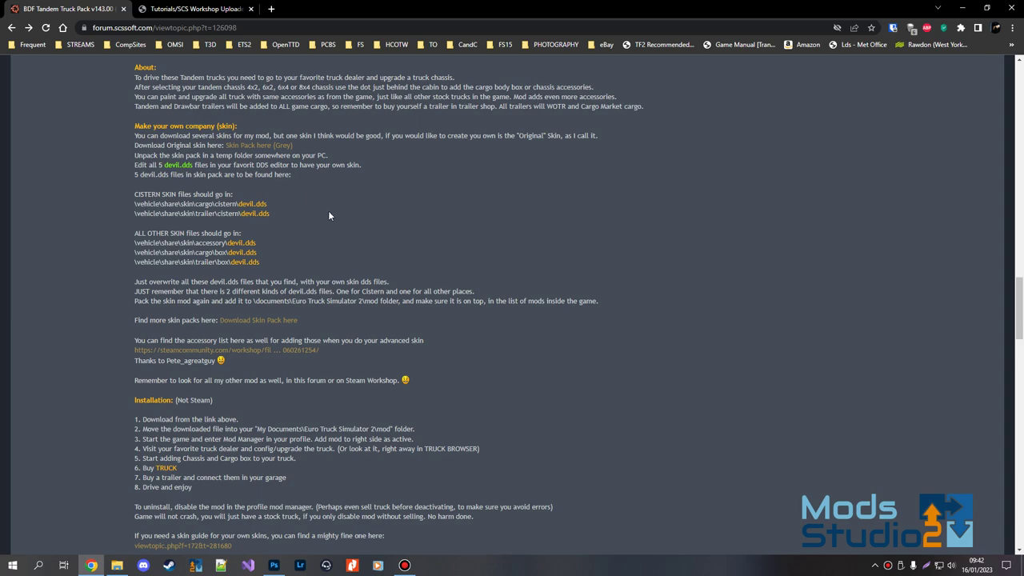
{"action": "left_click", "coordinate": [273, 565]}
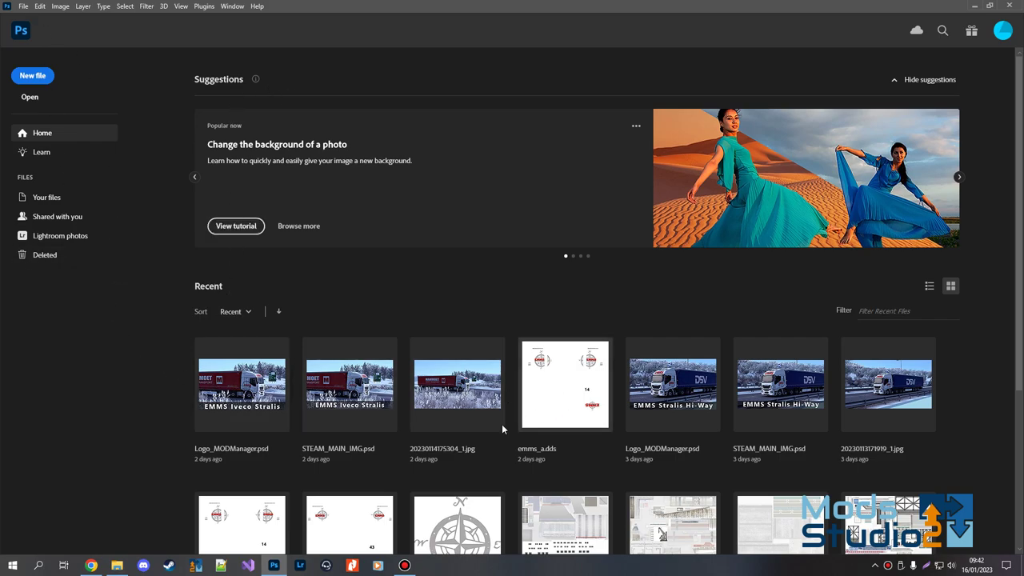
Open boxDesign_v1.37.x.psd from the PenTandem folder in Photoshop.
{"action": "left_click", "coordinate": [118, 566]}
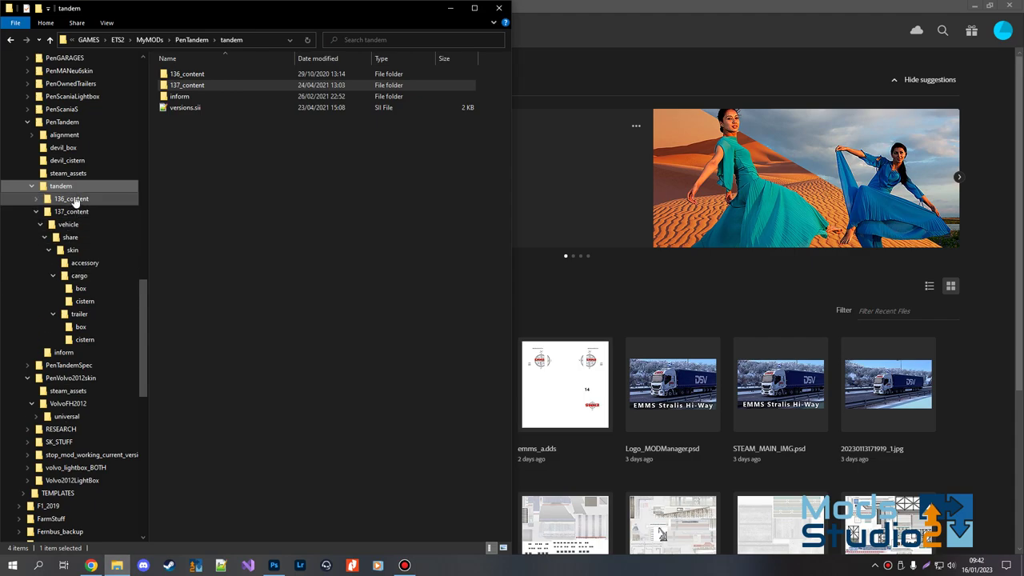
{"action": "left_click", "coordinate": [67, 123]}
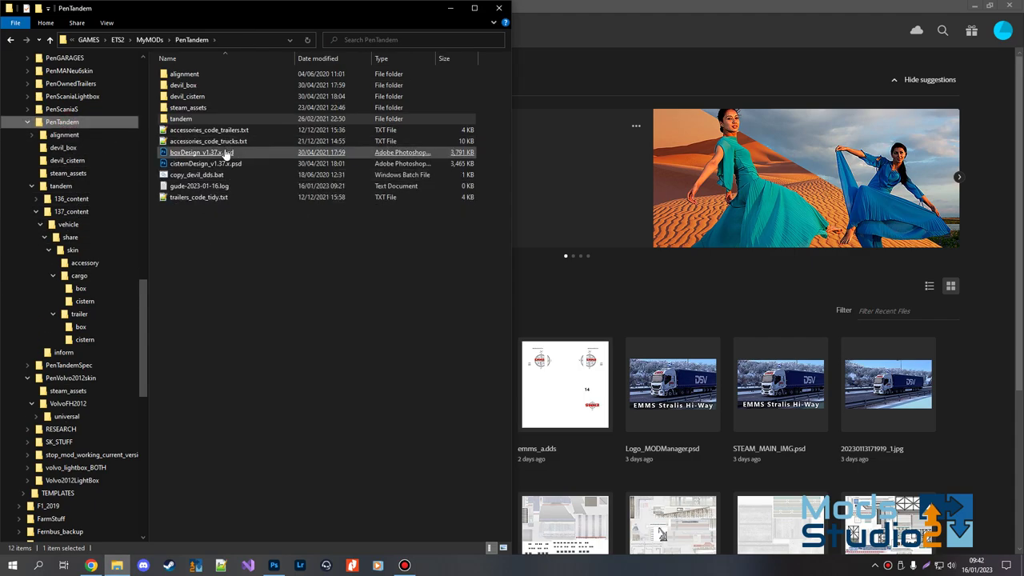
{"action": "double_click", "coordinate": [256, 152]}
Save a copy of the design as DDS - NVIDIA Texture Tools Exporter.
{"action": "left_click", "coordinate": [24, 6]}
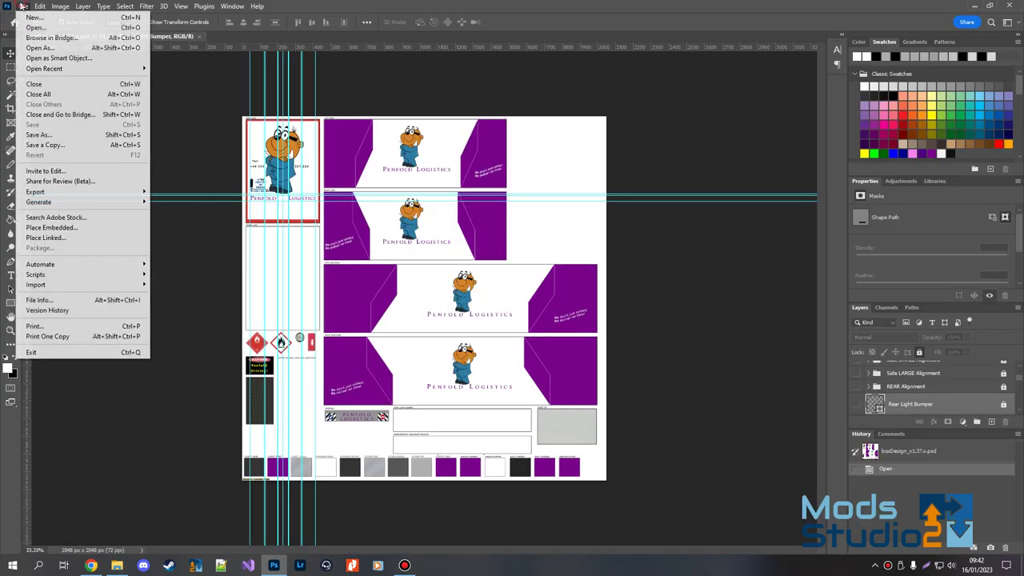
{"action": "left_click", "coordinate": [46, 145]}
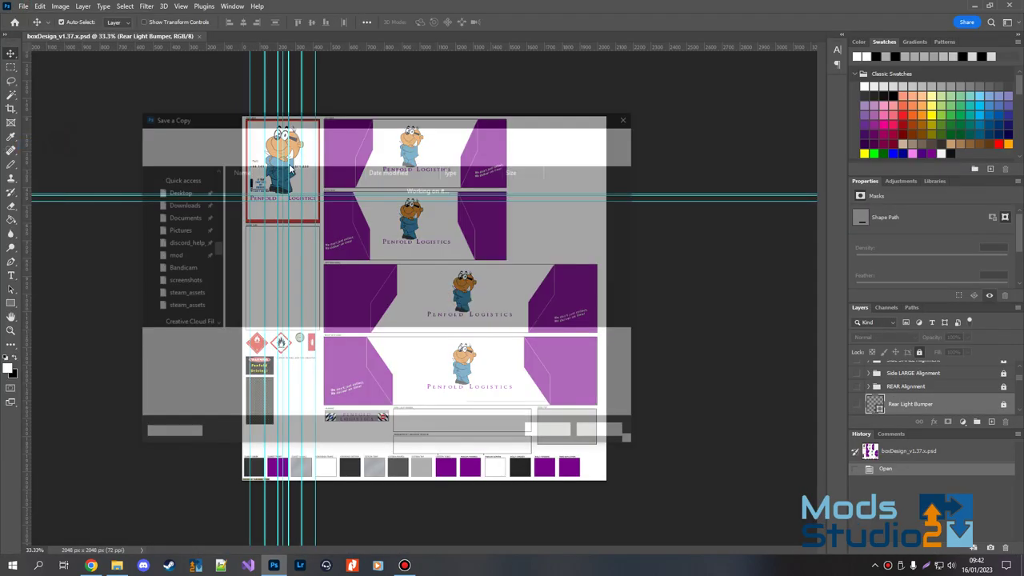
{"action": "left_click", "coordinate": [294, 355]}
{"action": "scroll", "coordinate": [294, 376], "scroll_direction": "up", "scroll_amount": 2}
{"action": "left_click", "coordinate": [276, 392]}
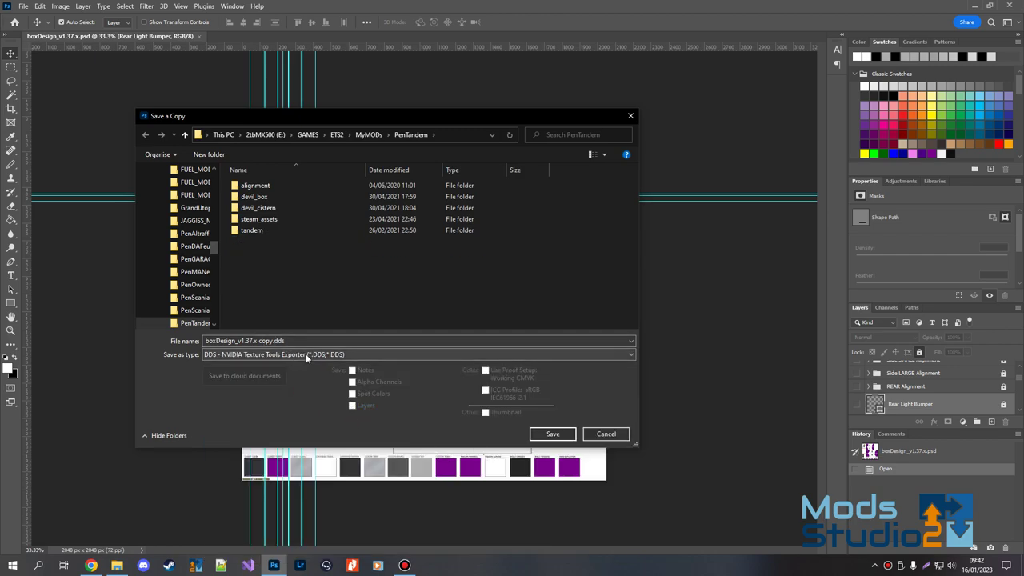
{"action": "left_click", "coordinate": [551, 434]}
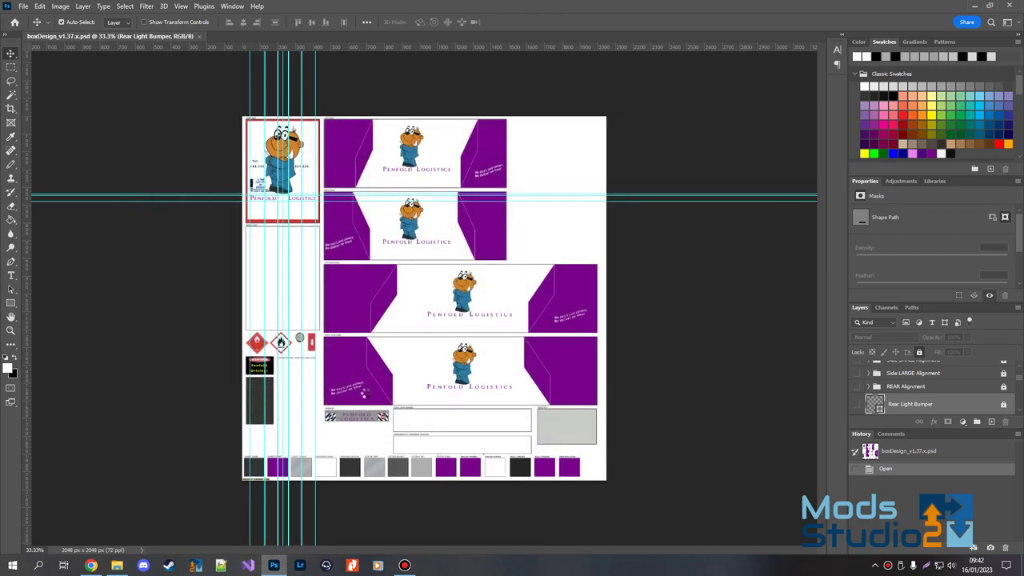
Export the box skin with BC3 RGBA interpolated alpha format at Normal compression quality.
{"action": "left_click", "coordinate": [217, 91]}
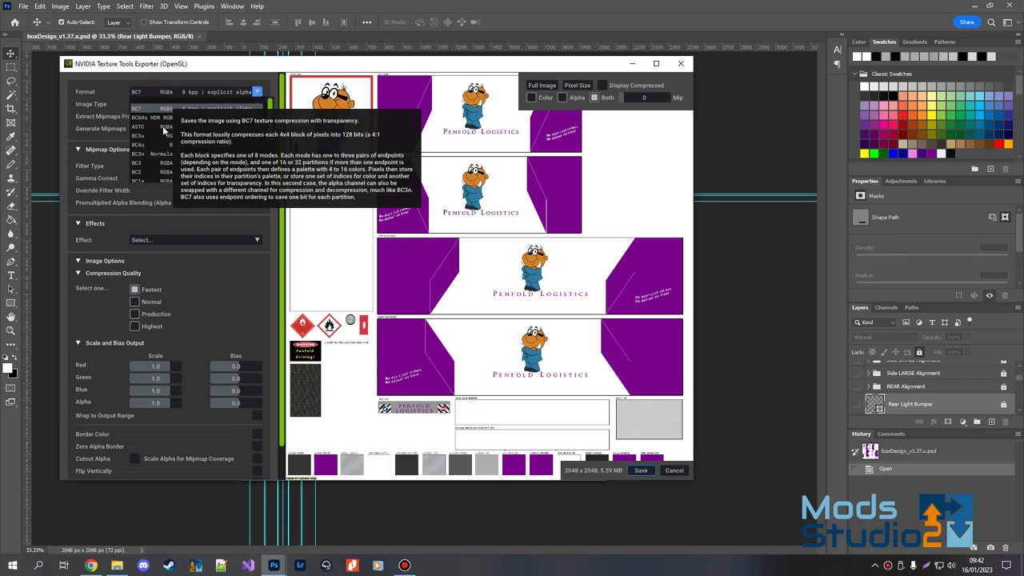
{"action": "left_click", "coordinate": [147, 163]}
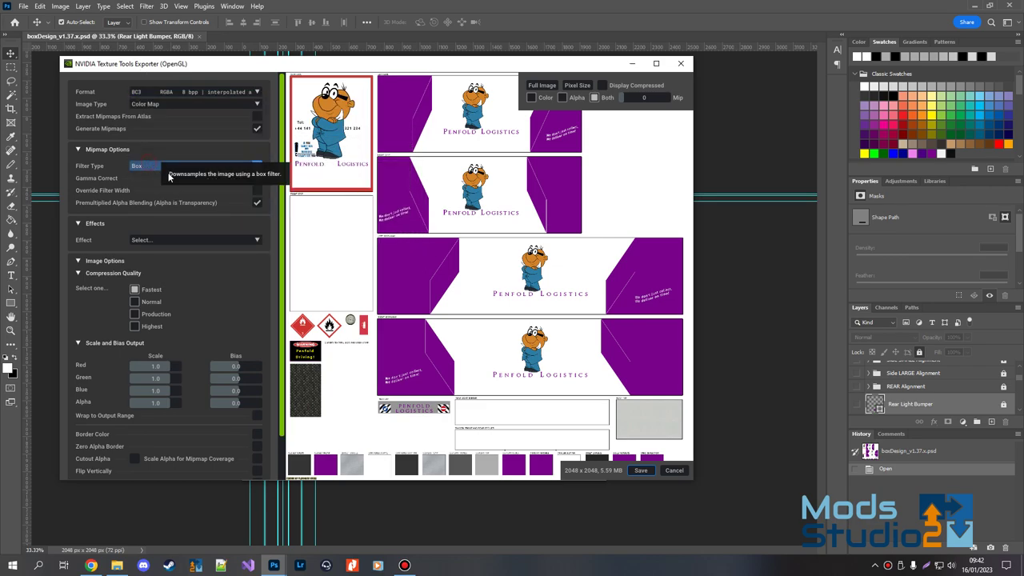
{"action": "left_click", "coordinate": [134, 302]}
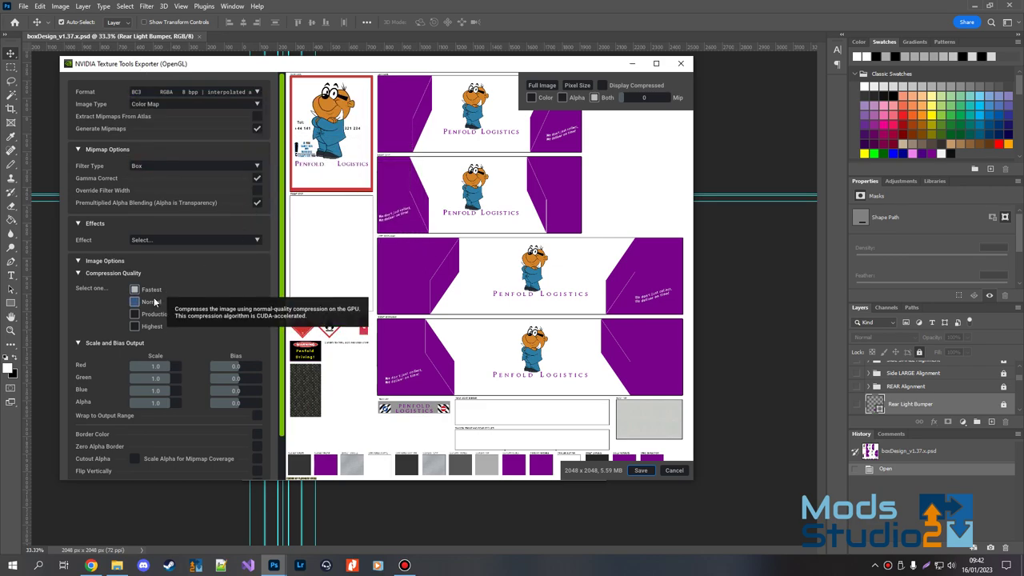
{"action": "left_click", "coordinate": [642, 470]}
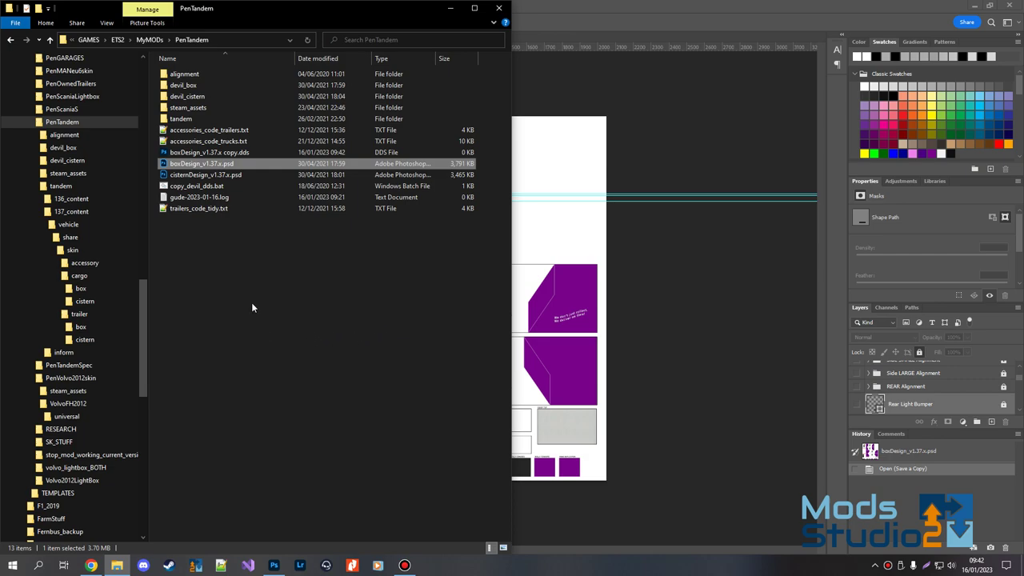
Open PenTandem's tandem\137_content folder to list vehicle, description.txt, manifest.sii and pl_tandem.jpg.
{"action": "left_click", "coordinate": [183, 123]}
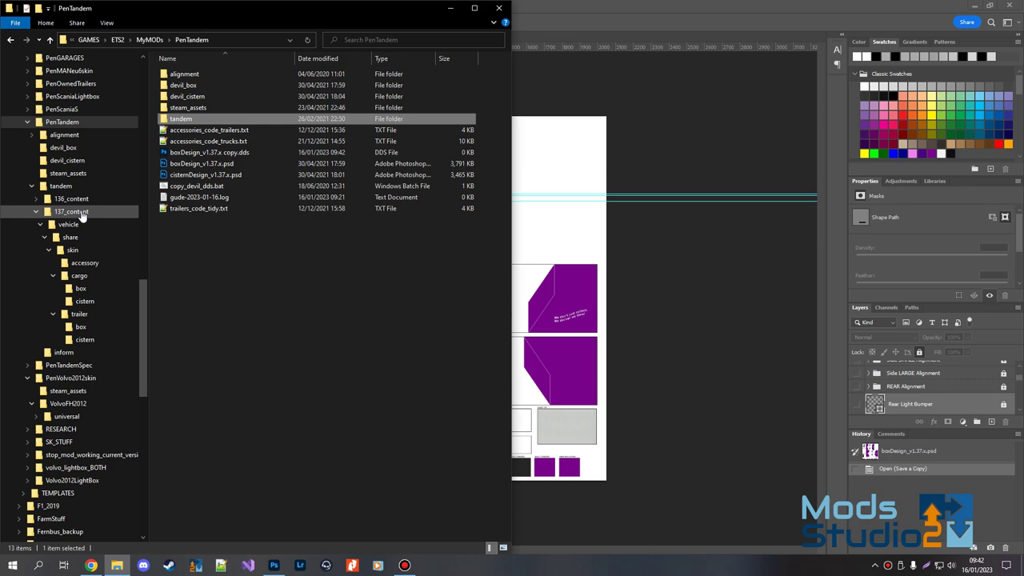
{"action": "left_click", "coordinate": [642, 28]}
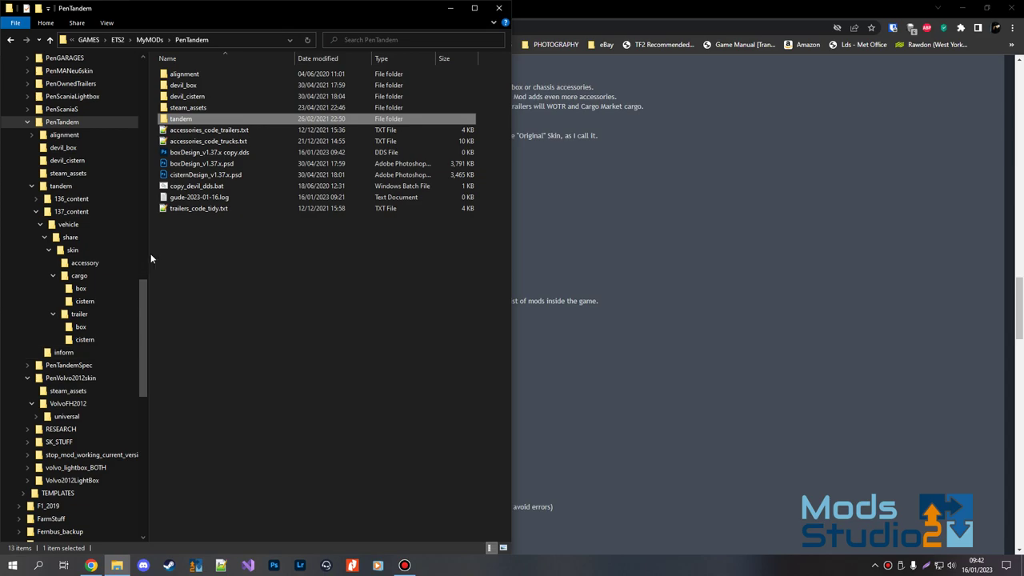
{"action": "left_click", "coordinate": [70, 213]}
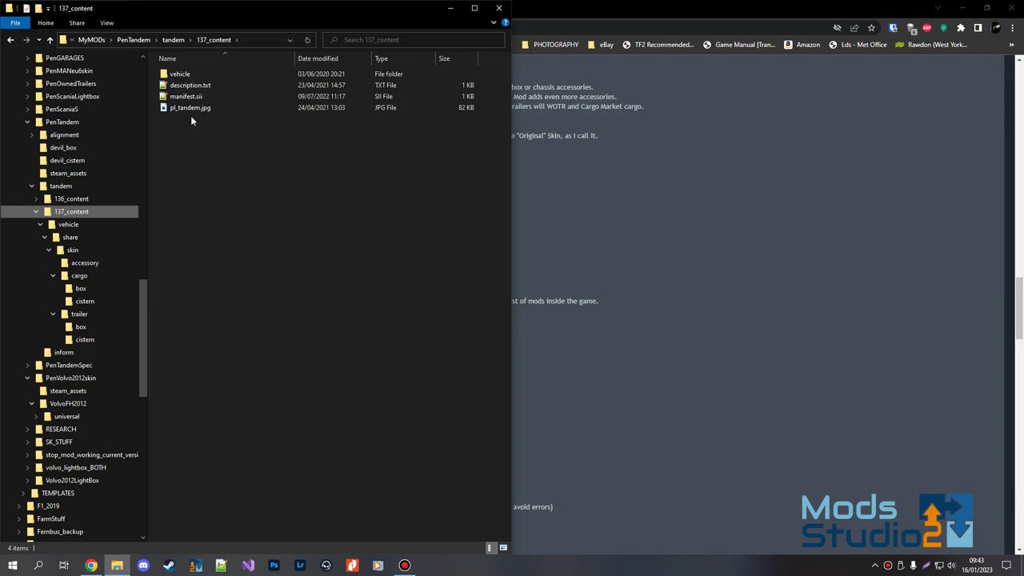
{"action": "double_click", "coordinate": [196, 85]}
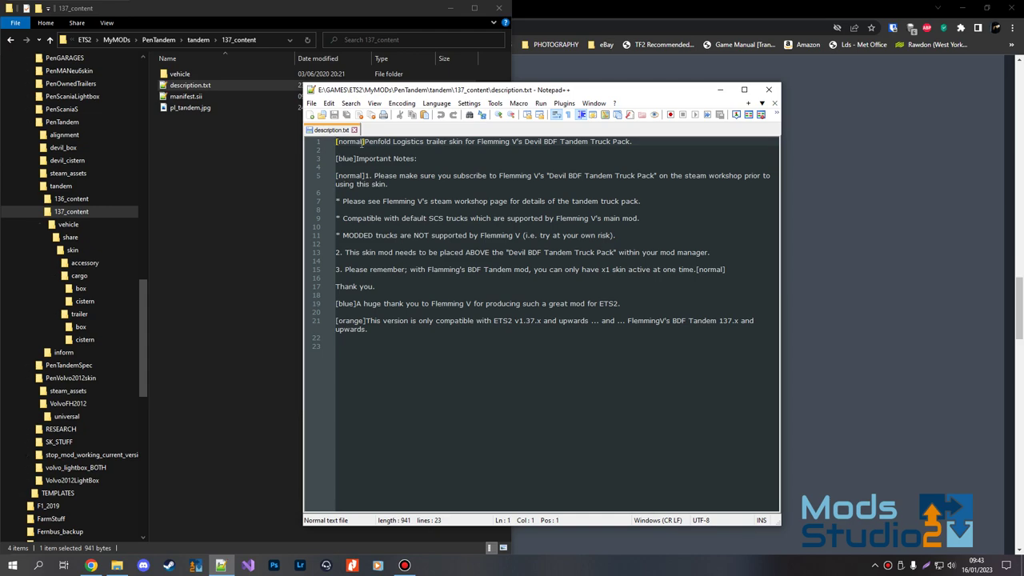
{"action": "key", "text": "alt+F4"}
{"action": "left_click", "coordinate": [188, 97]}
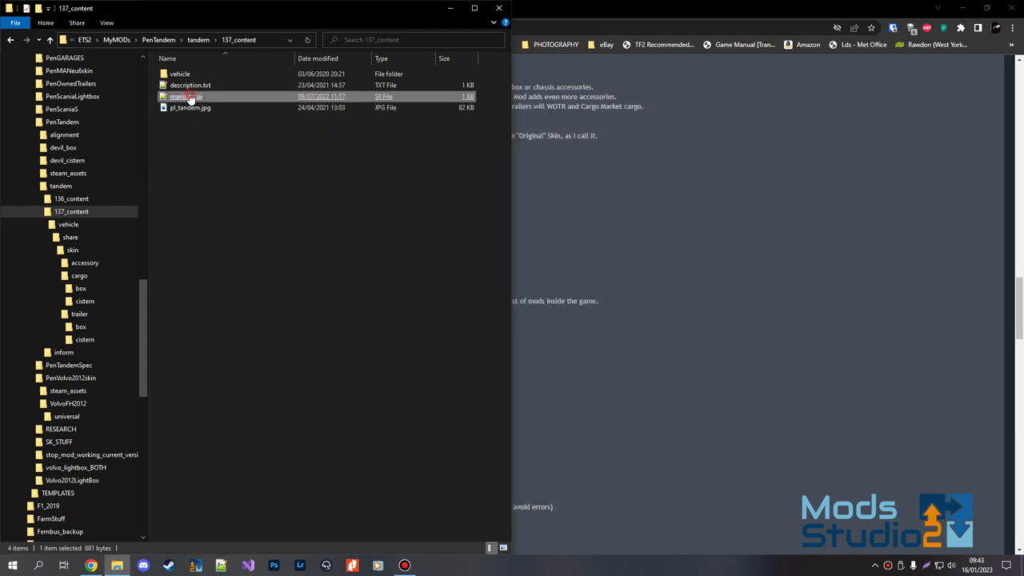
{"action": "double_click", "coordinate": [190, 97]}
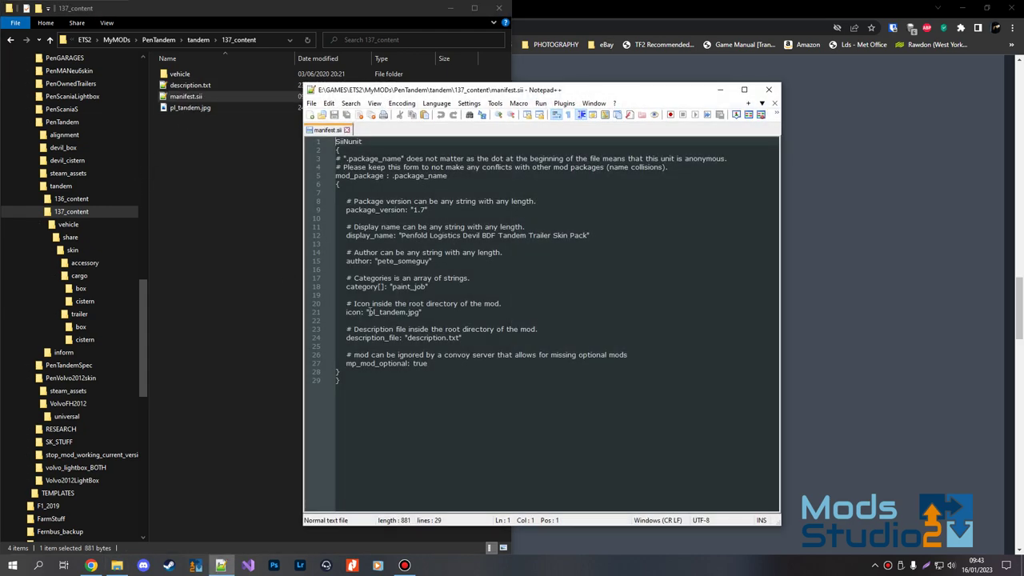
{"action": "left_click_drag", "start_coordinate": [367, 312], "coordinate": [423, 312]}
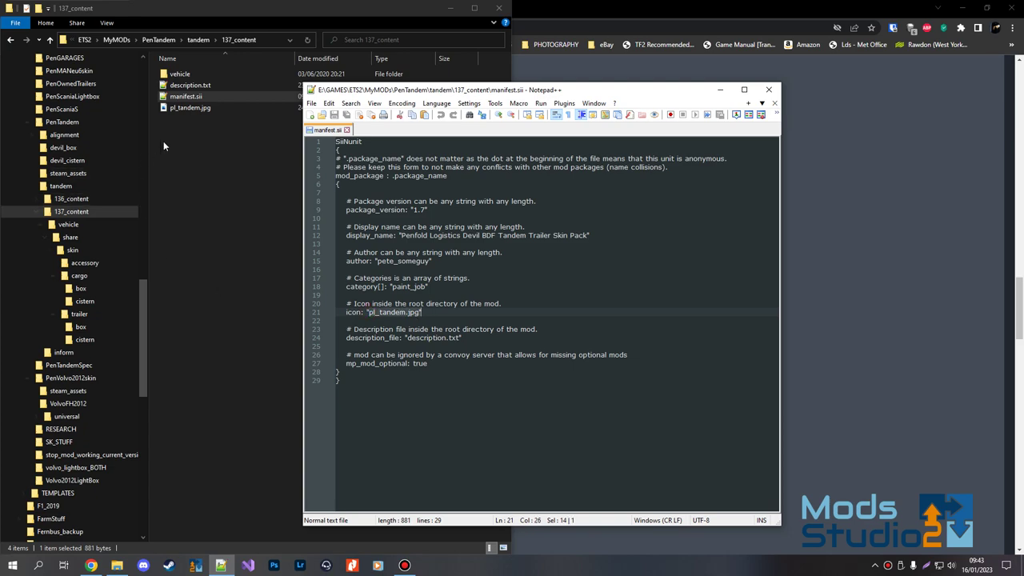
{"action": "left_click", "coordinate": [187, 113]}
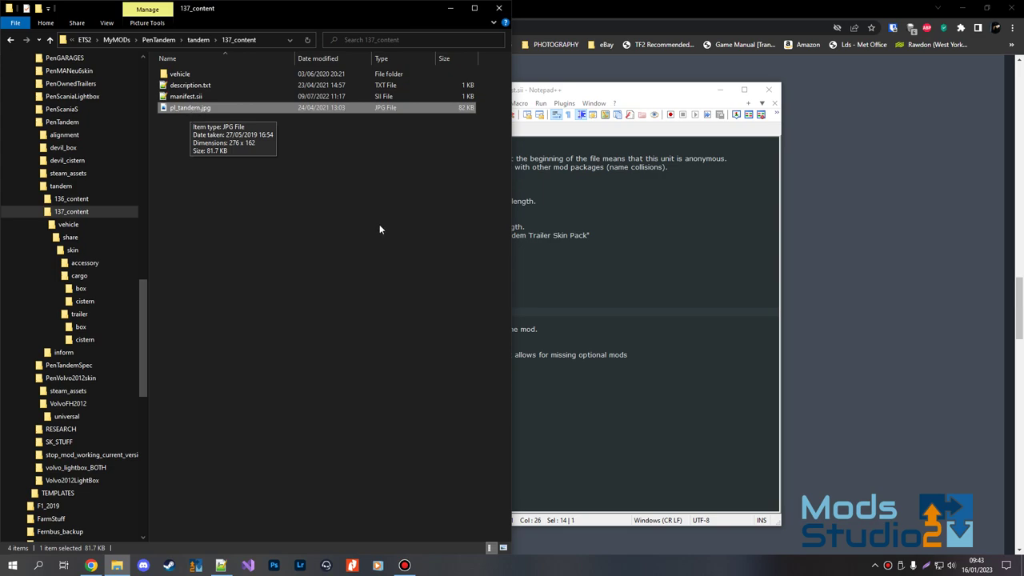
{"action": "left_click", "coordinate": [576, 268]}
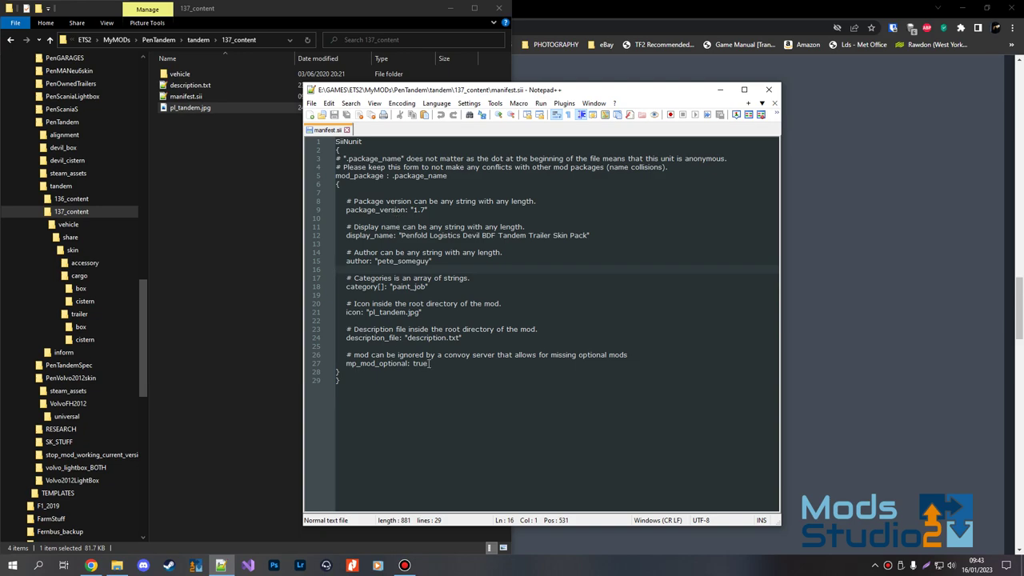
{"action": "left_click", "coordinate": [346, 132]}
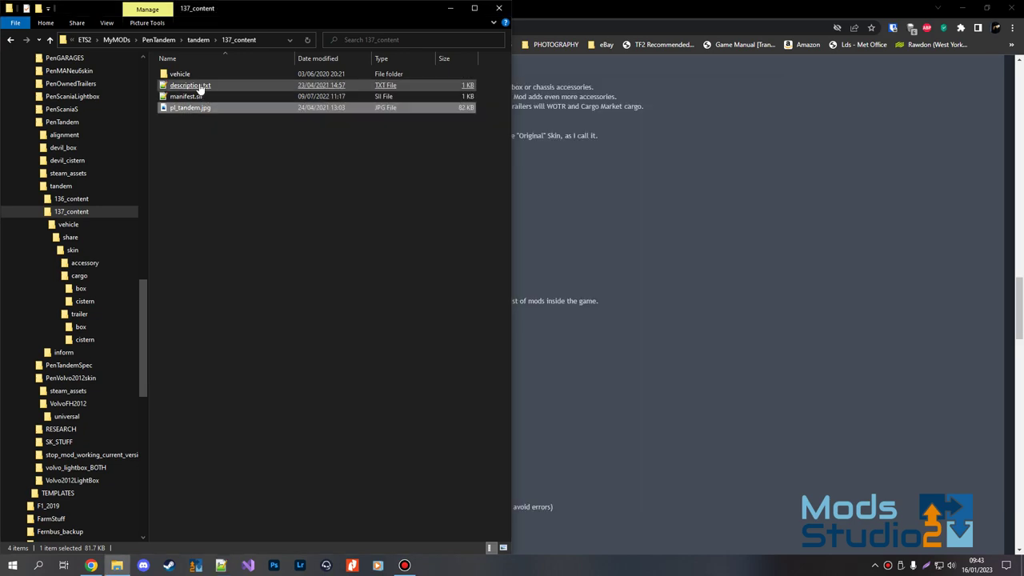
{"action": "left_click", "coordinate": [194, 75]}
{"action": "double_click", "coordinate": [195, 75]}
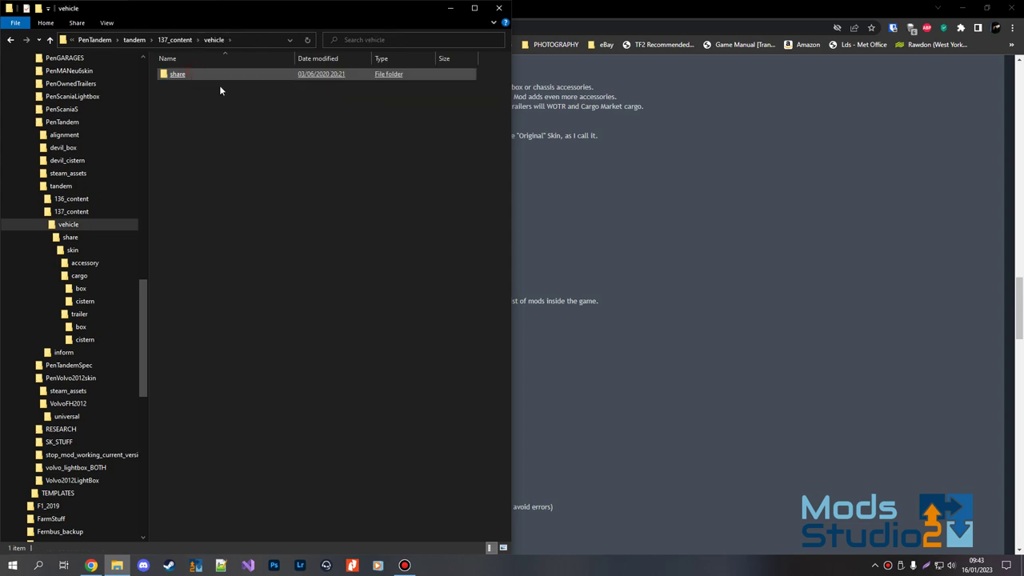
{"action": "left_click", "coordinate": [192, 77]}
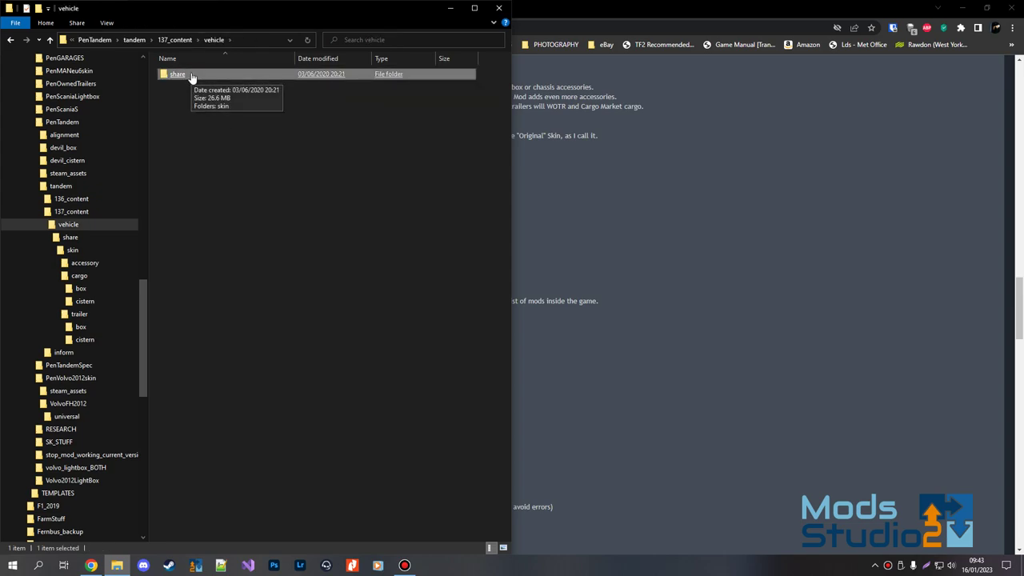
{"action": "double_click", "coordinate": [191, 77]}
{"action": "left_click", "coordinate": [188, 75]}
{"action": "double_click", "coordinate": [188, 75]}
{"action": "left_click", "coordinate": [190, 97]}
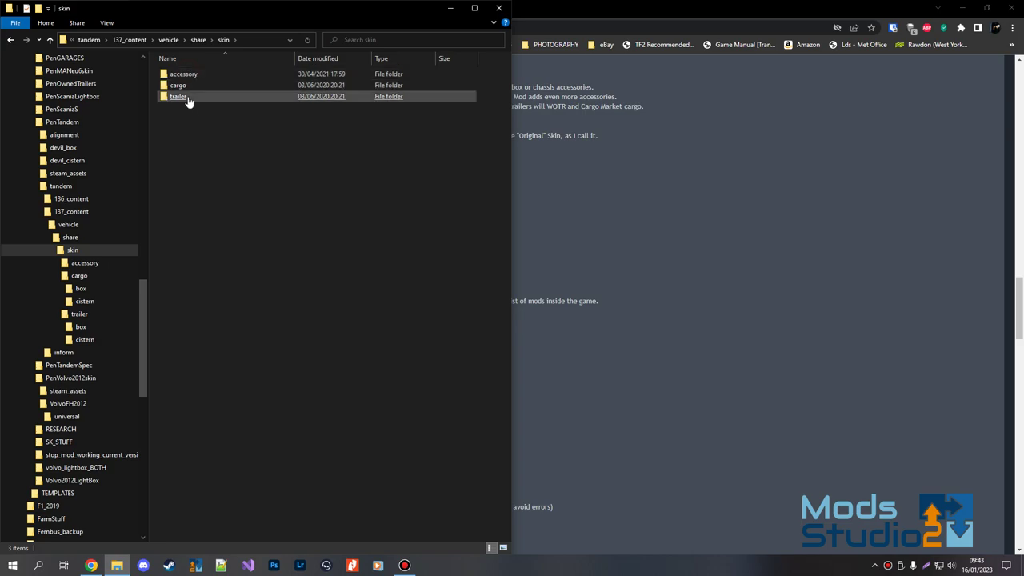
{"action": "left_click", "coordinate": [191, 75]}
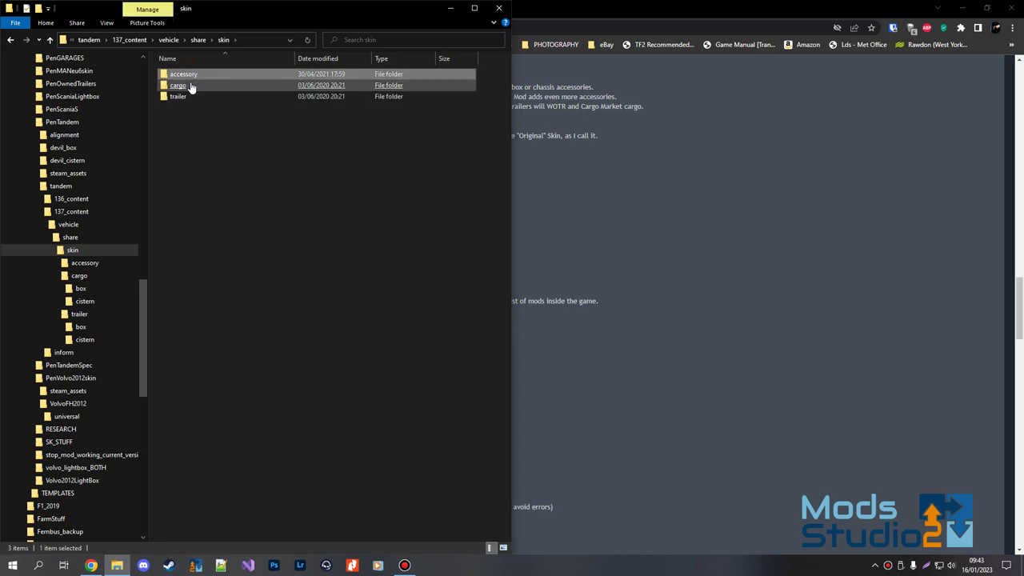
{"action": "left_click", "coordinate": [188, 96]}
{"action": "double_click", "coordinate": [190, 76]}
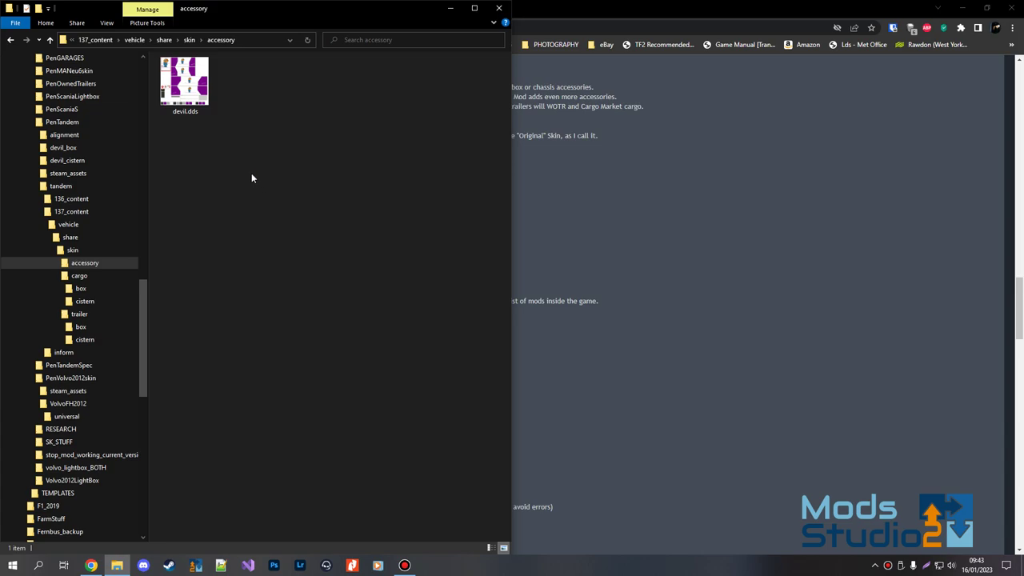
{"action": "left_click", "coordinate": [186, 102]}
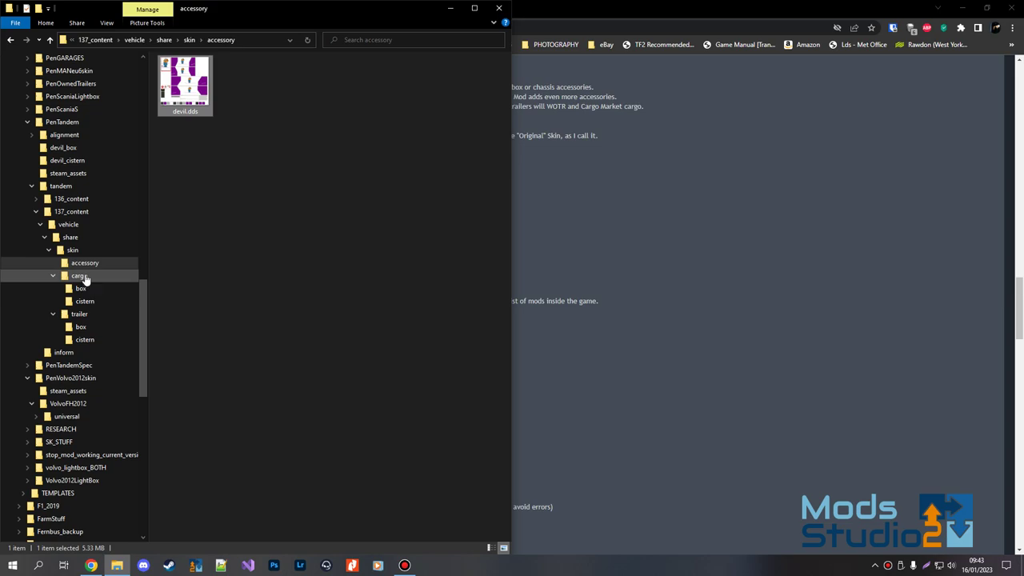
{"action": "left_click", "coordinate": [76, 237]}
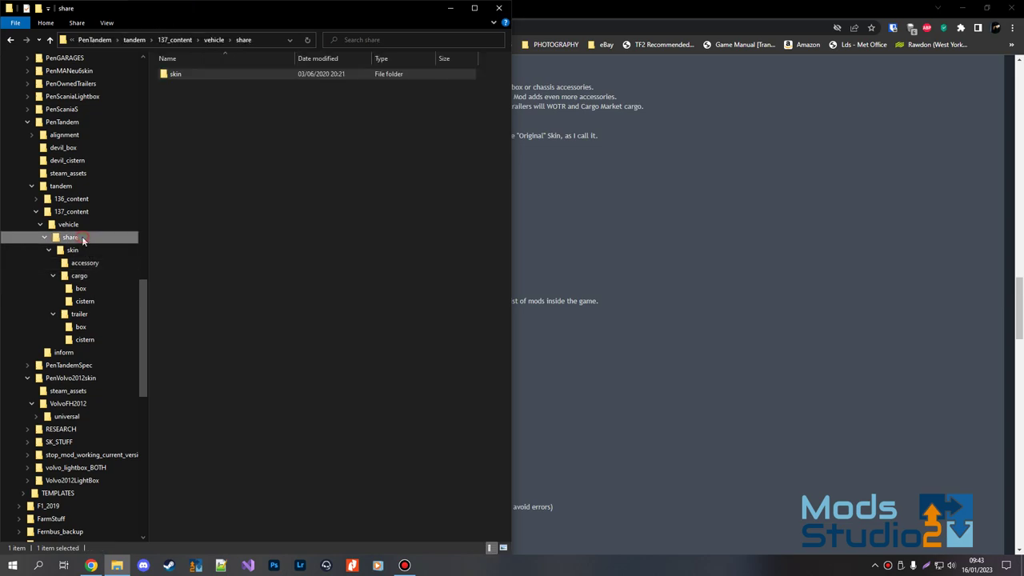
{"action": "left_click", "coordinate": [130, 249]}
{"action": "double_click", "coordinate": [178, 84]}
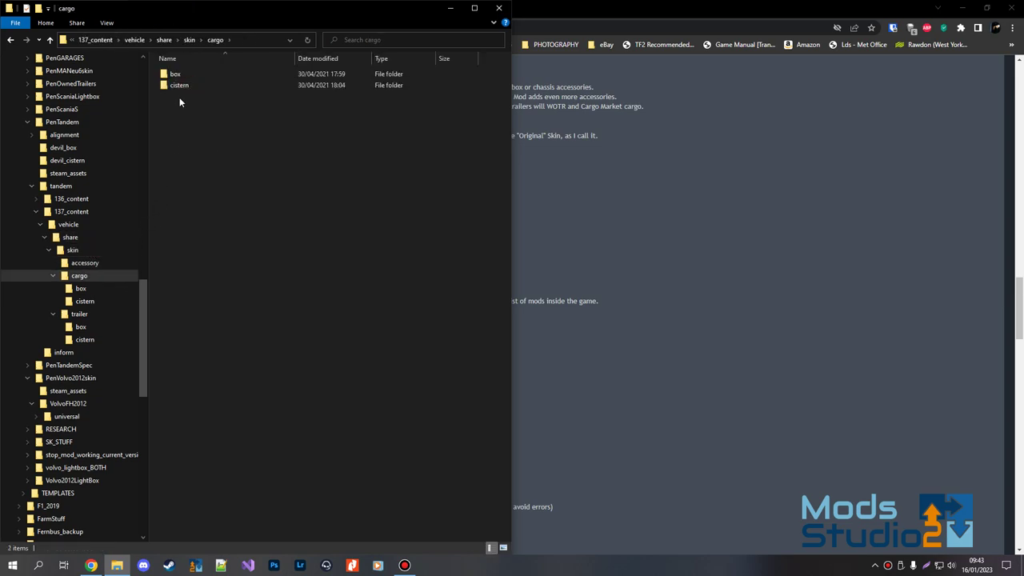
{"action": "left_click", "coordinate": [188, 75]}
{"action": "double_click", "coordinate": [188, 75]}
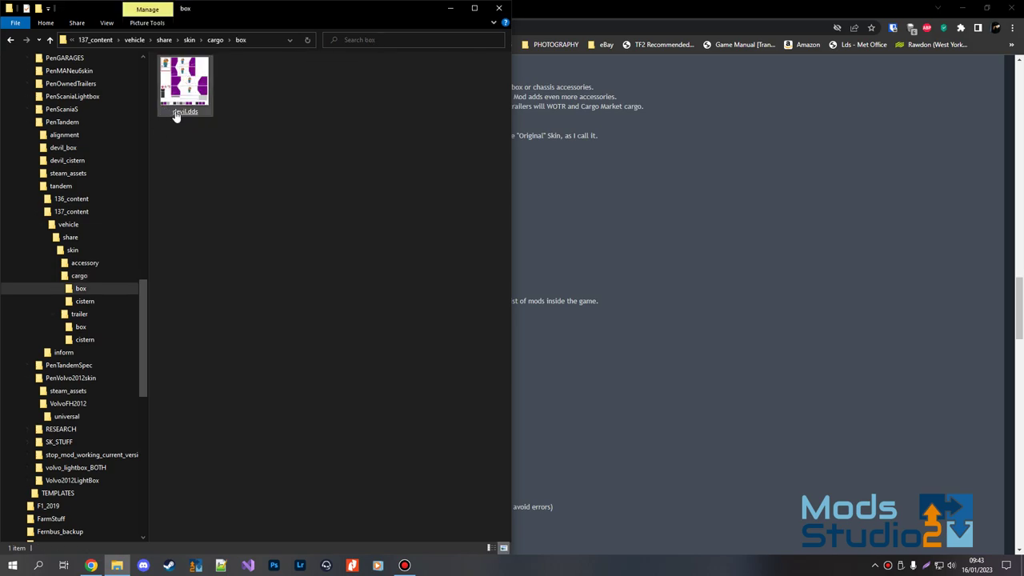
{"action": "left_click", "coordinate": [190, 90]}
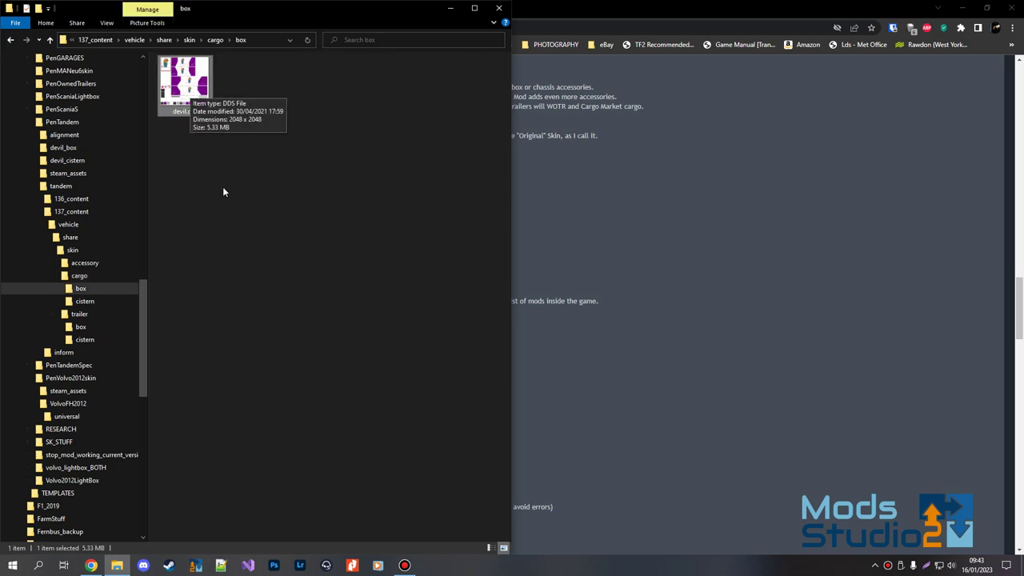
{"action": "left_click", "coordinate": [85, 301]}
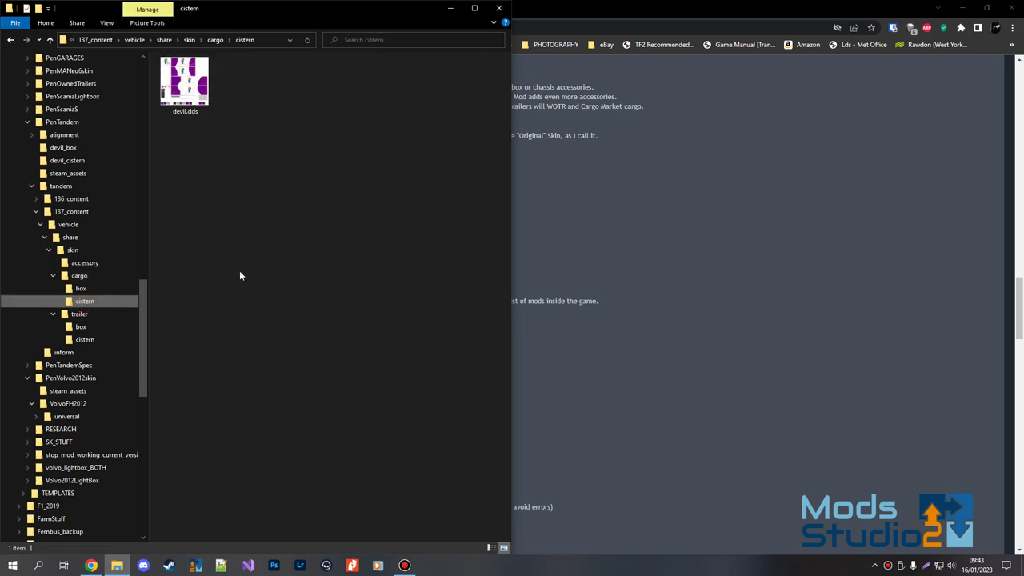
{"action": "left_click", "coordinate": [187, 112]}
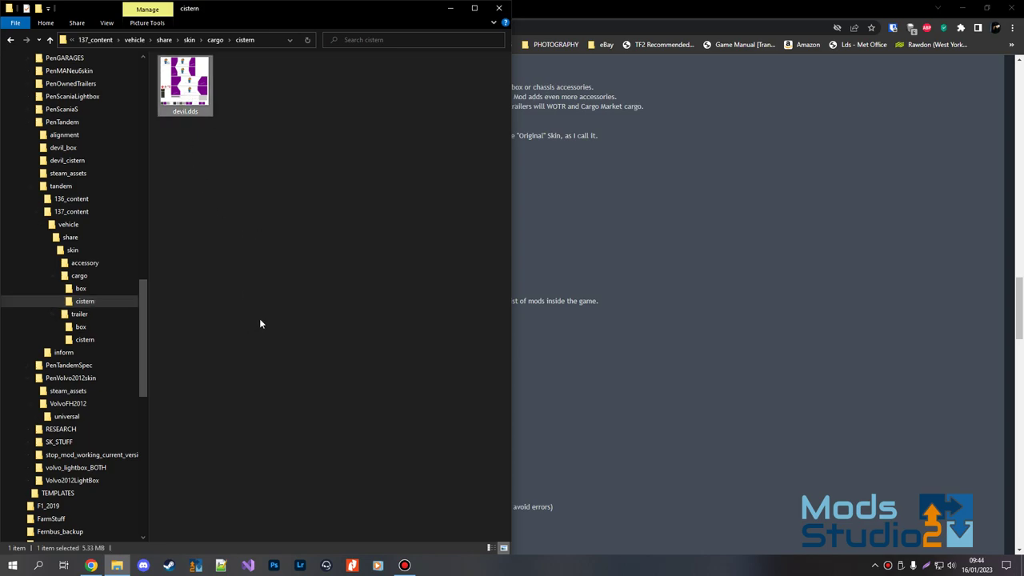
{"action": "left_click", "coordinate": [104, 318]}
{"action": "left_click", "coordinate": [99, 323]}
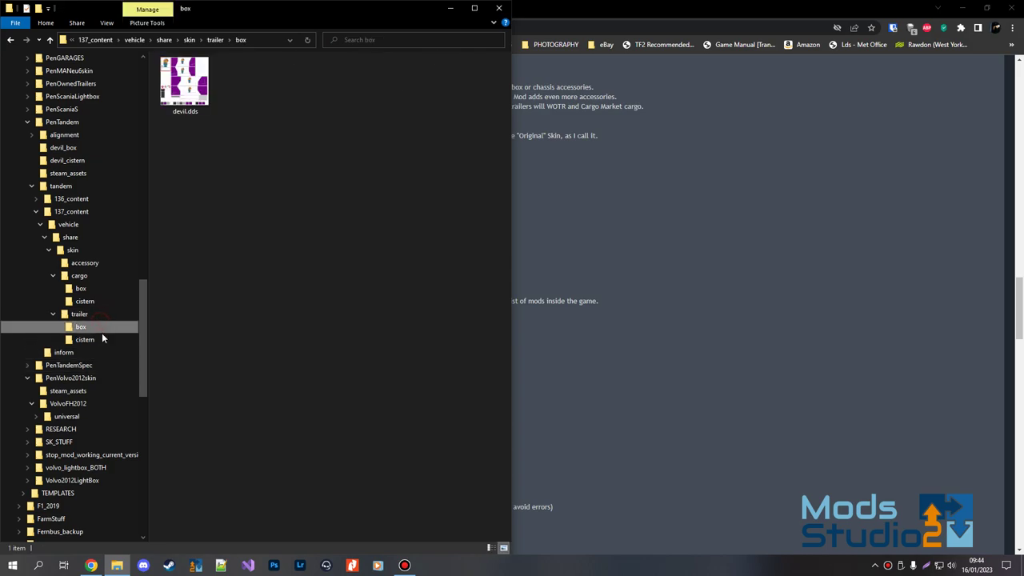
{"action": "left_click", "coordinate": [101, 340]}
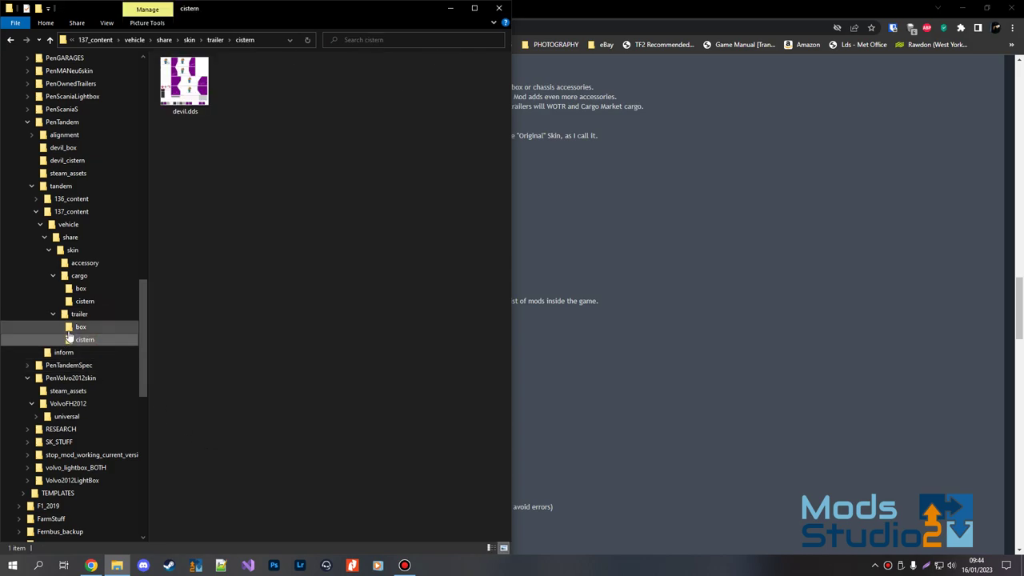
{"action": "left_click", "coordinate": [44, 239]}
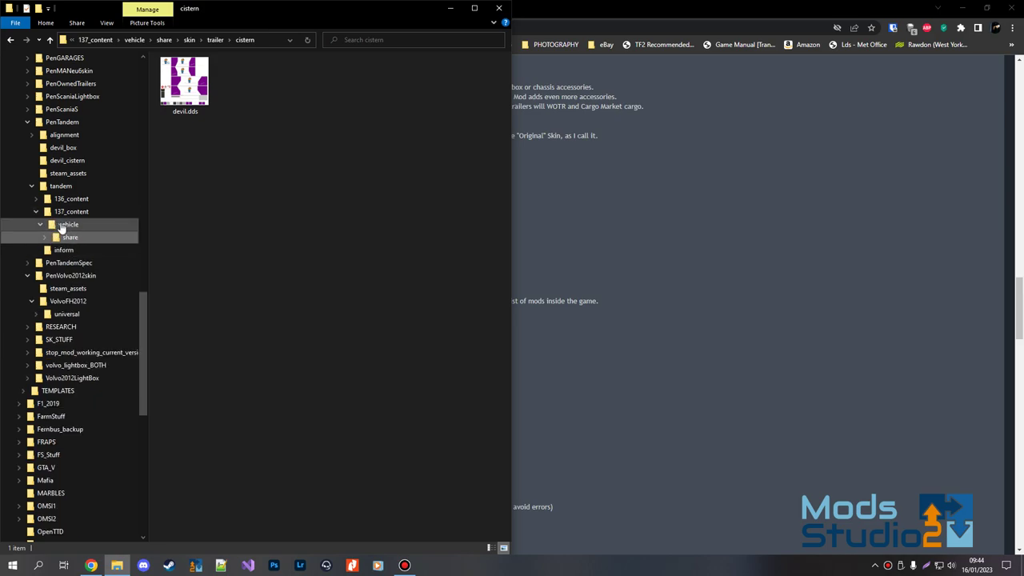
{"action": "left_click", "coordinate": [40, 225]}
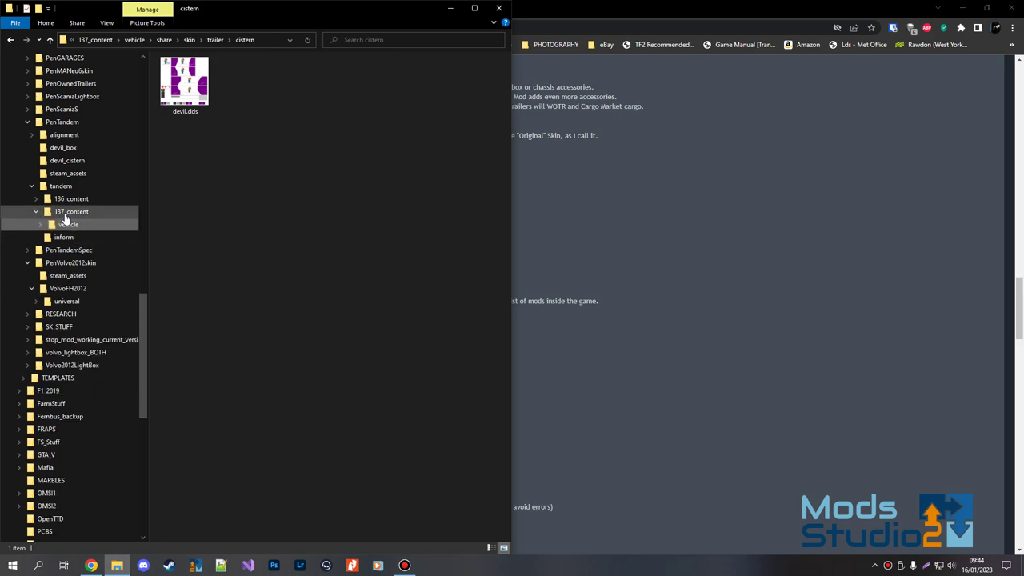
{"action": "left_click", "coordinate": [44, 215]}
{"action": "left_click", "coordinate": [36, 213]}
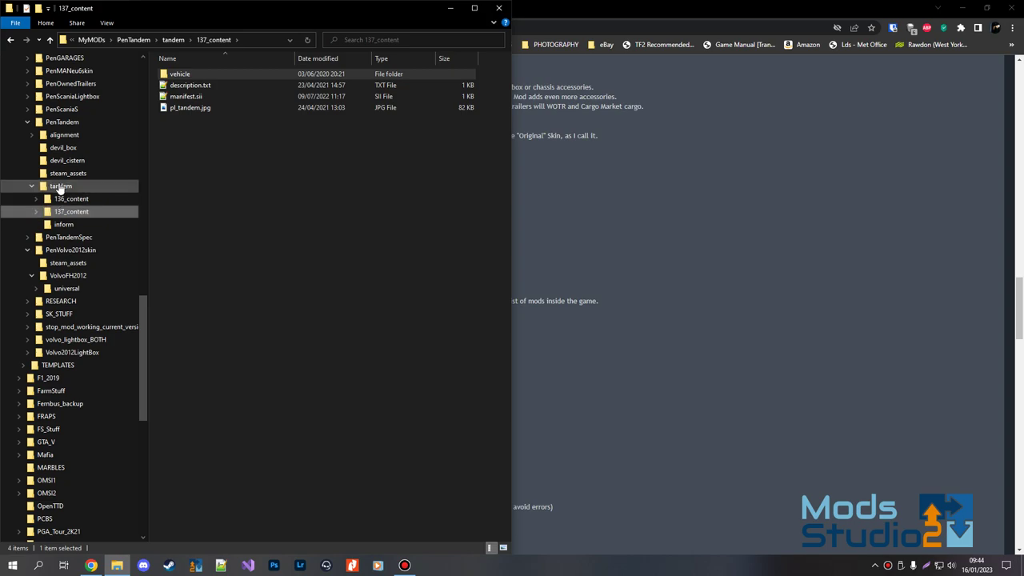
Select all four items in 137_content and start 7-Zip's Add to archive.
{"action": "left_click_drag", "start_coordinate": [302, 160], "coordinate": [193, 75]}
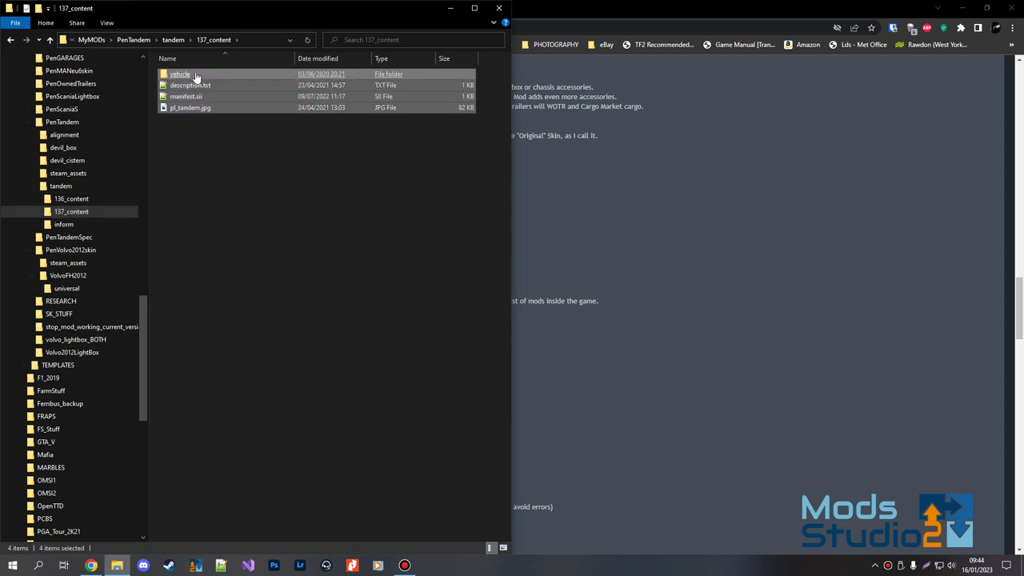
{"action": "key", "text": "shift+F10"}
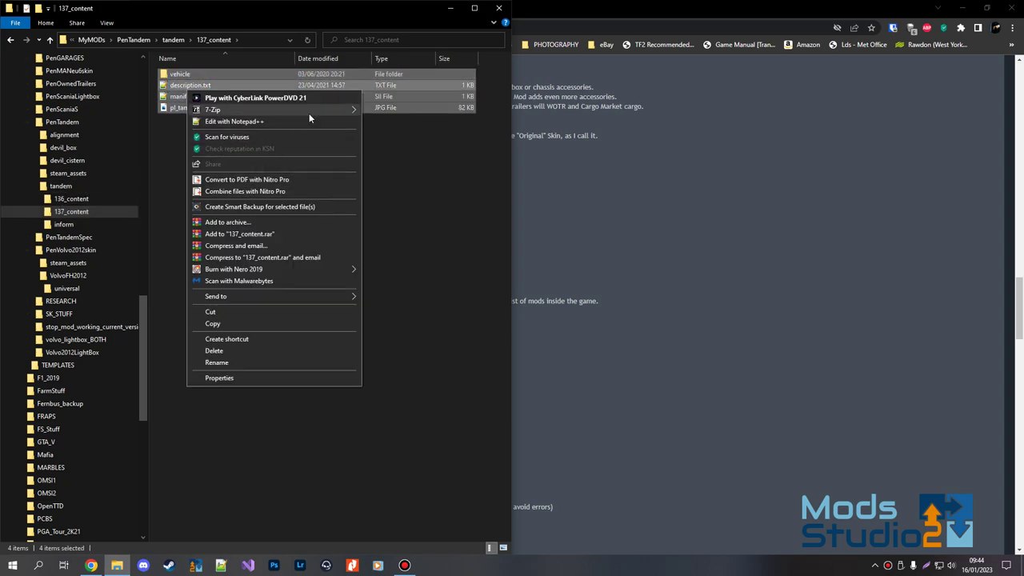
{"action": "mouse_move", "coordinate": [309, 112]}
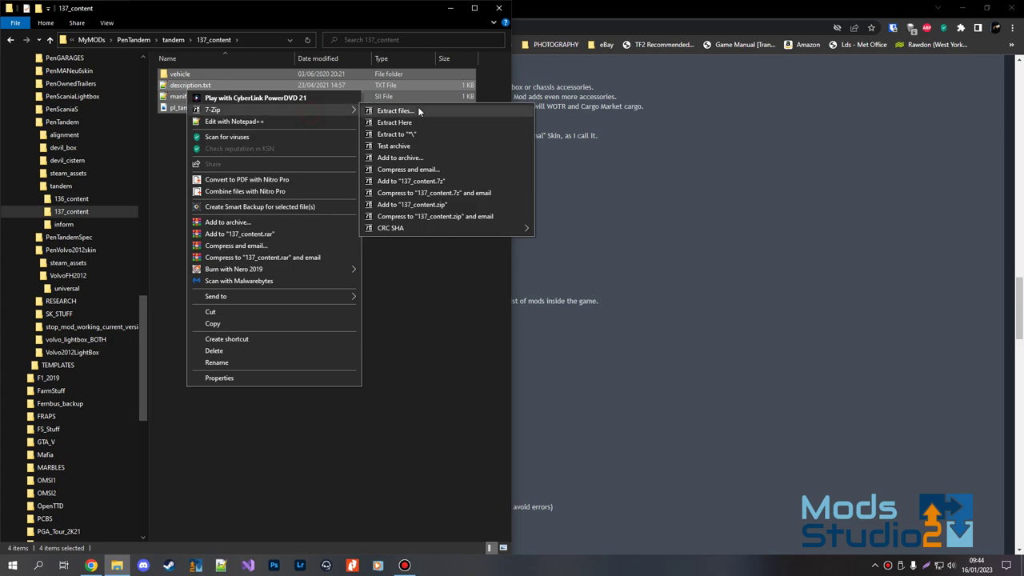
{"action": "left_click", "coordinate": [432, 158]}
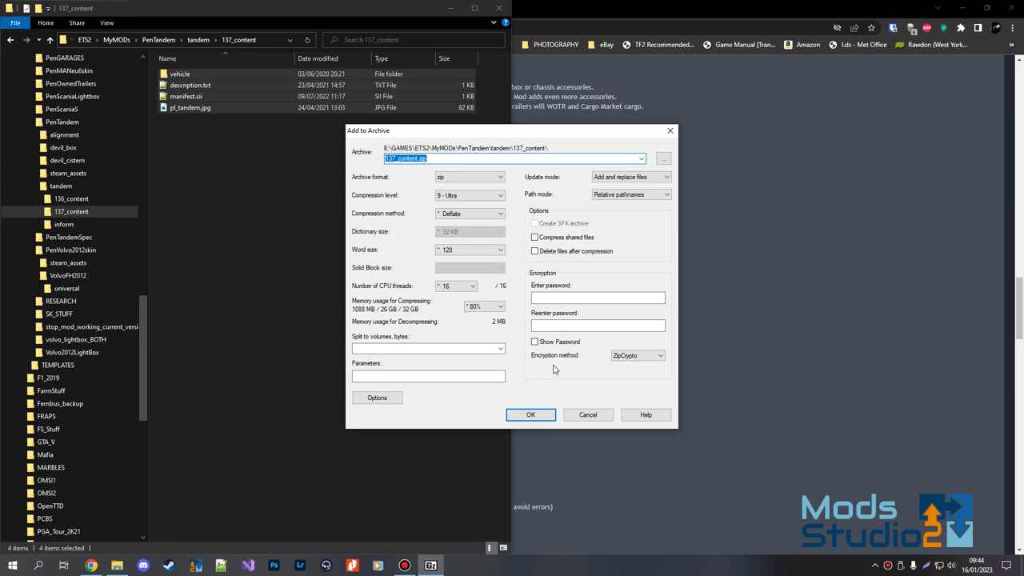
Point the archive at the Euro Truck Simulator 2 mod folder, name it tandem, and create it.
{"action": "left_click", "coordinate": [641, 159]}
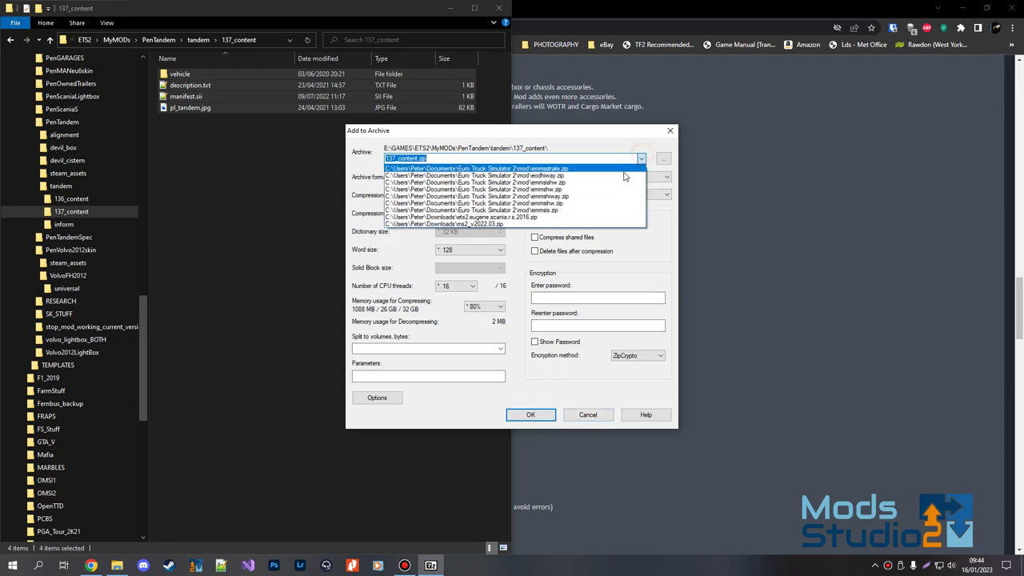
{"action": "left_click", "coordinate": [620, 168]}
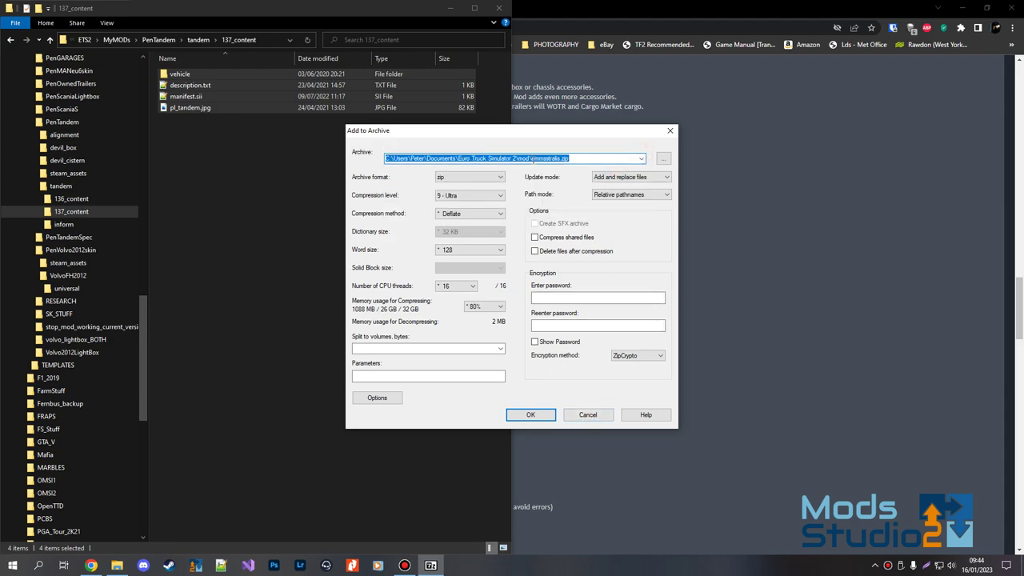
{"action": "left_click_drag", "start_coordinate": [532, 159], "coordinate": [560, 159]}
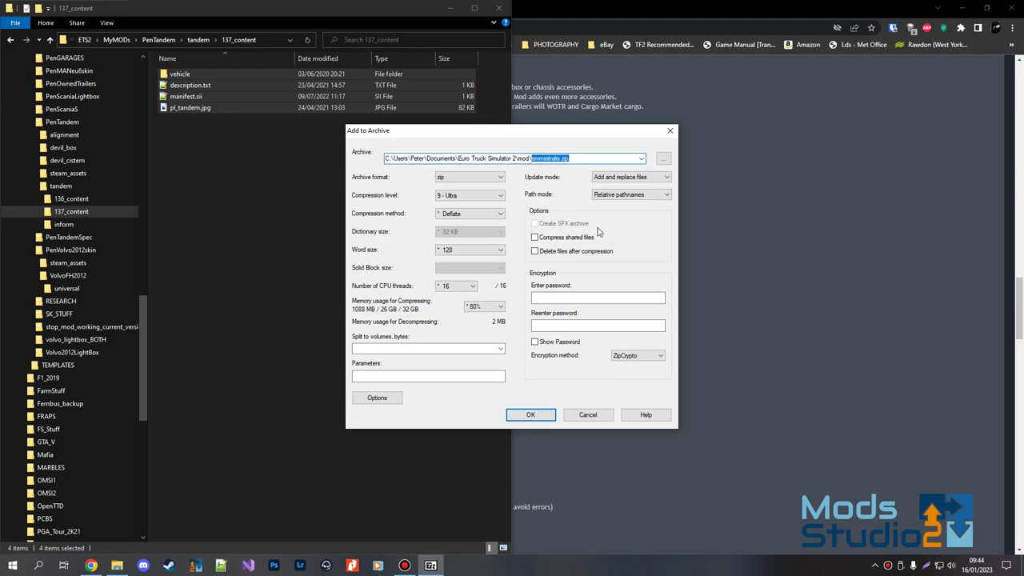
{"action": "type", "text": "tandem.sc"}
{"action": "key", "text": "Return"}
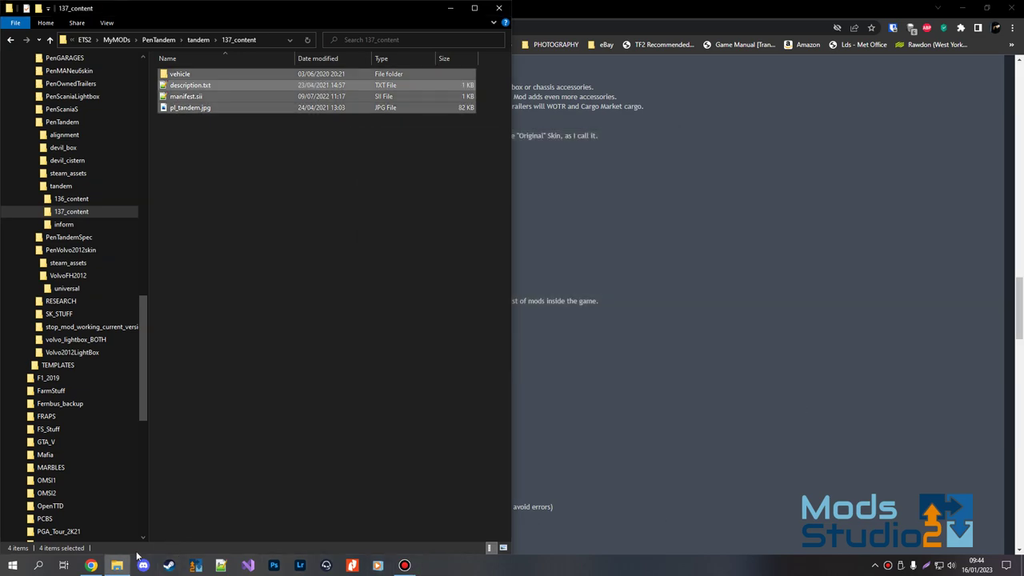
Open the pinned ETS2 mod folder on the right half of the screen and open tandem.scs.
{"action": "right_click", "coordinate": [117, 565]}
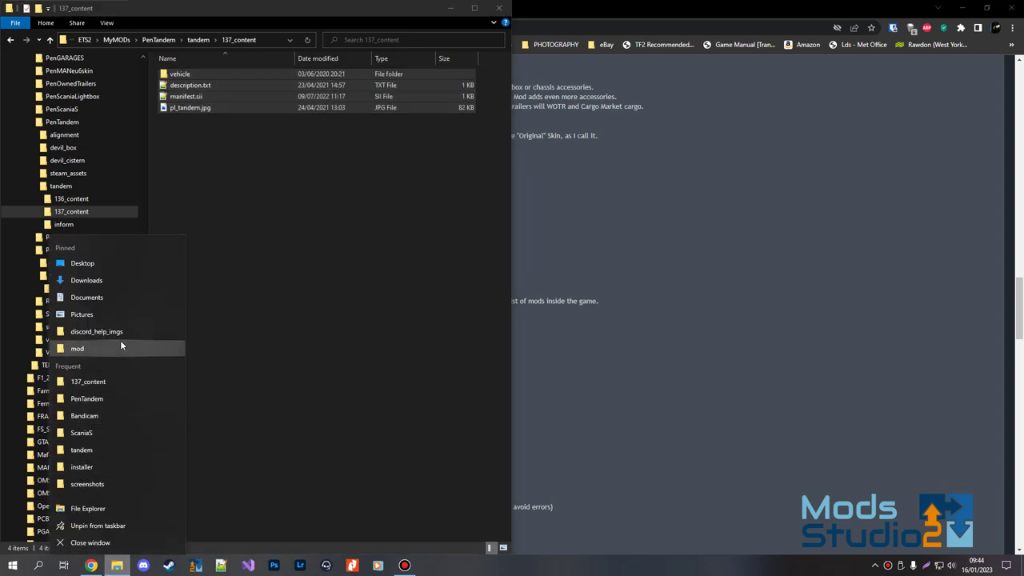
{"action": "left_click", "coordinate": [121, 346]}
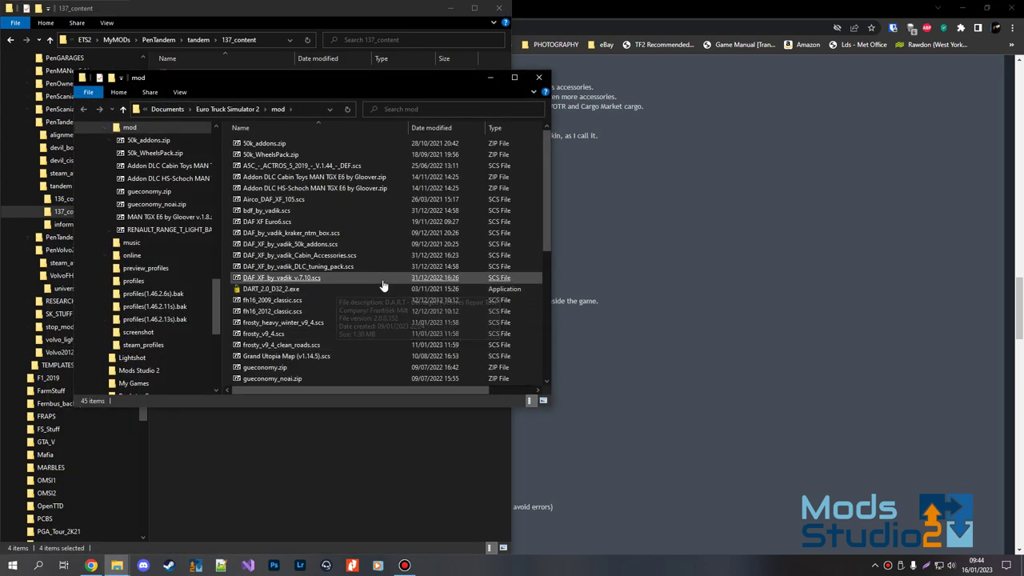
{"action": "left_click", "coordinate": [383, 284]}
{"action": "left_click_drag", "start_coordinate": [352, 77], "coordinate": [1022, 240]}
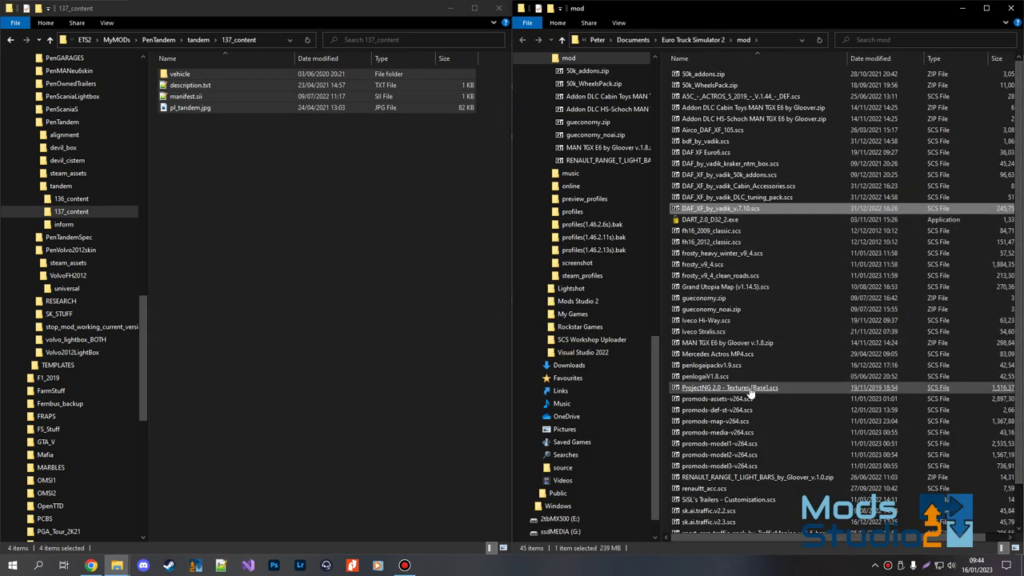
{"action": "scroll", "coordinate": [758, 432], "scroll_direction": "down", "scroll_amount": 2}
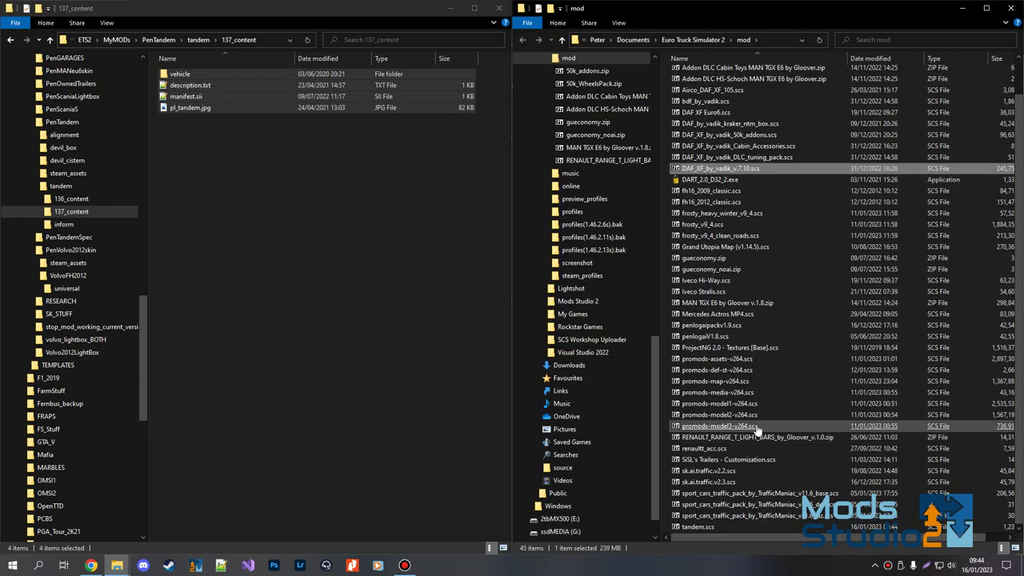
{"action": "double_click", "coordinate": [698, 527]}
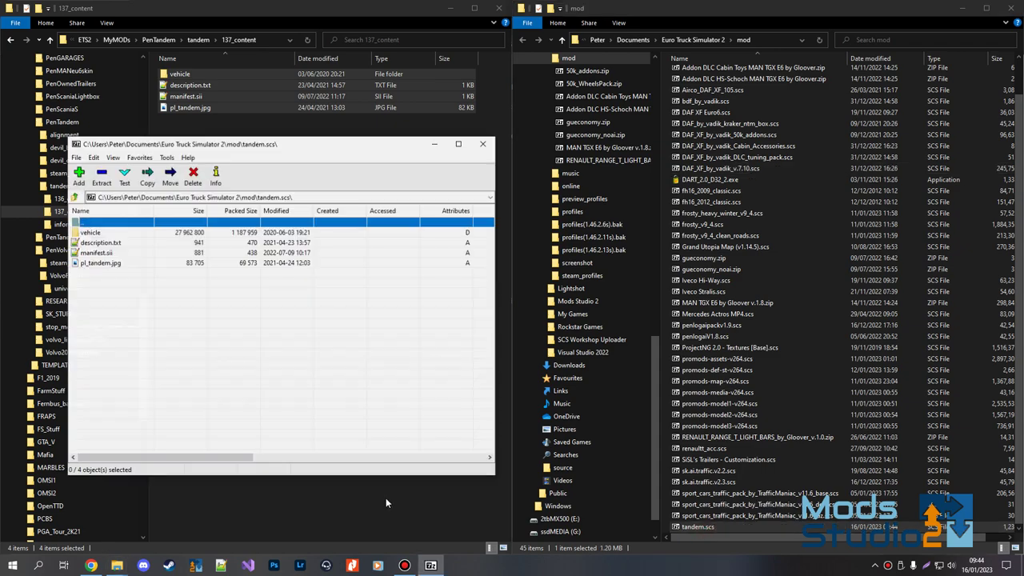
Browse into vehicle\share\skin and check devil.dds in the accessory and cargo\box folders.
{"action": "double_click", "coordinate": [106, 232]}
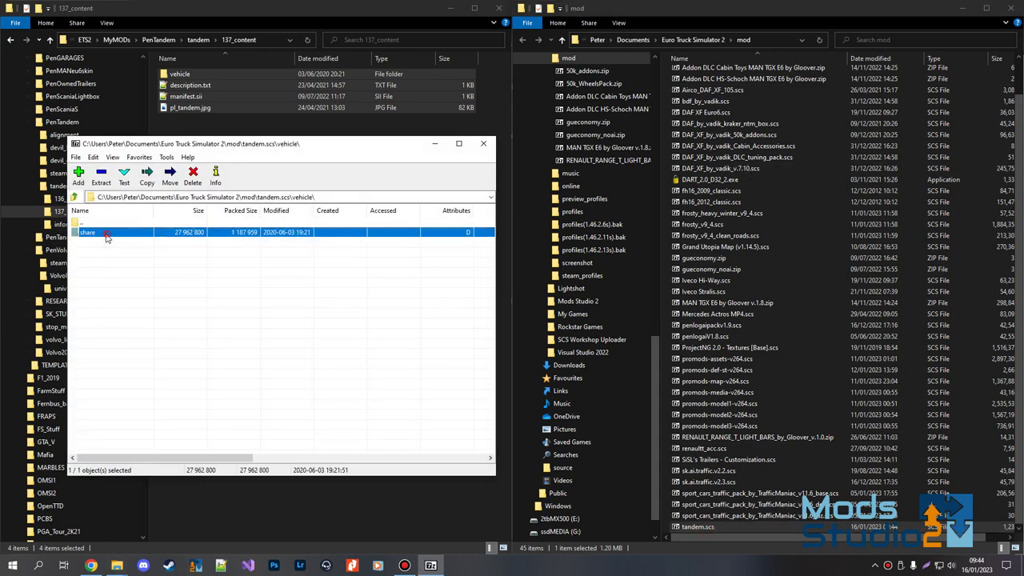
{"action": "double_click", "coordinate": [108, 232]}
{"action": "double_click", "coordinate": [109, 232]}
{"action": "double_click", "coordinate": [93, 233]}
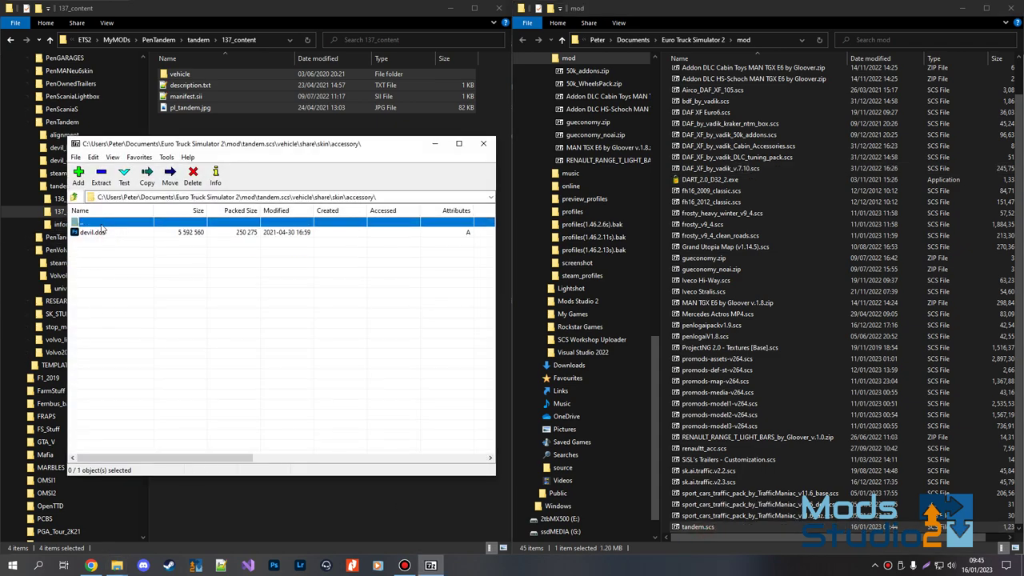
{"action": "double_click", "coordinate": [101, 223]}
{"action": "double_click", "coordinate": [99, 242]}
{"action": "double_click", "coordinate": [102, 233]}
{"action": "double_click", "coordinate": [101, 222]}
Check devil.dds in the cargo\cistern and trailer\box folders, then close 7-Zip.
{"action": "double_click", "coordinate": [99, 242]}
{"action": "double_click", "coordinate": [102, 223]}
{"action": "double_click", "coordinate": [104, 224]}
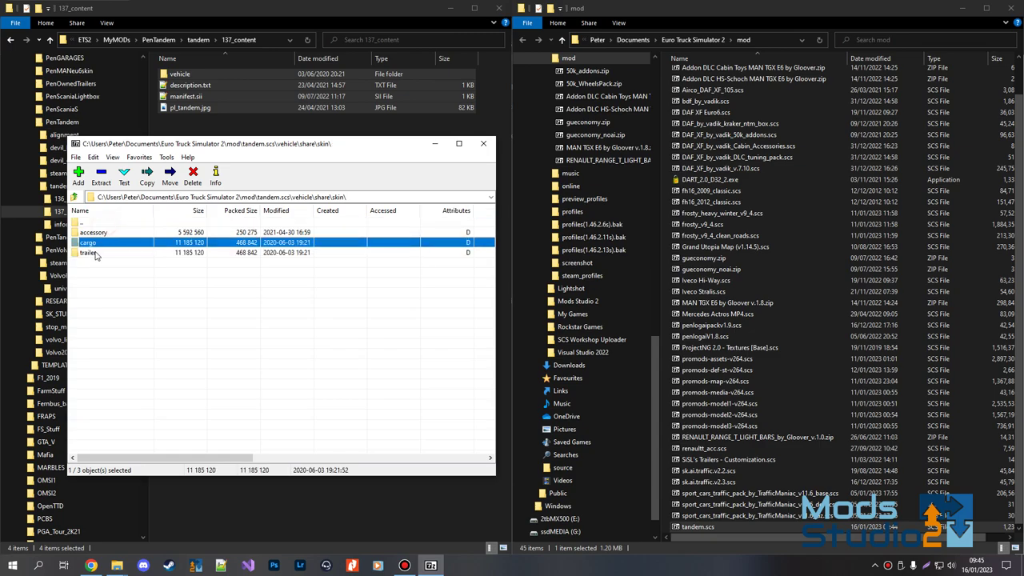
{"action": "double_click", "coordinate": [90, 253]}
{"action": "double_click", "coordinate": [100, 232]}
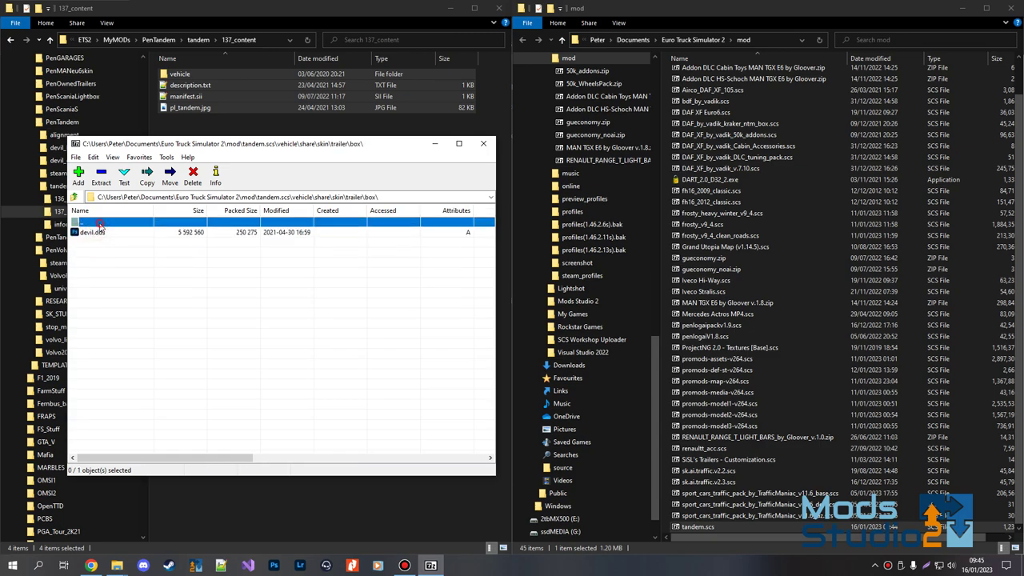
{"action": "double_click", "coordinate": [100, 227]}
{"action": "double_click", "coordinate": [93, 224]}
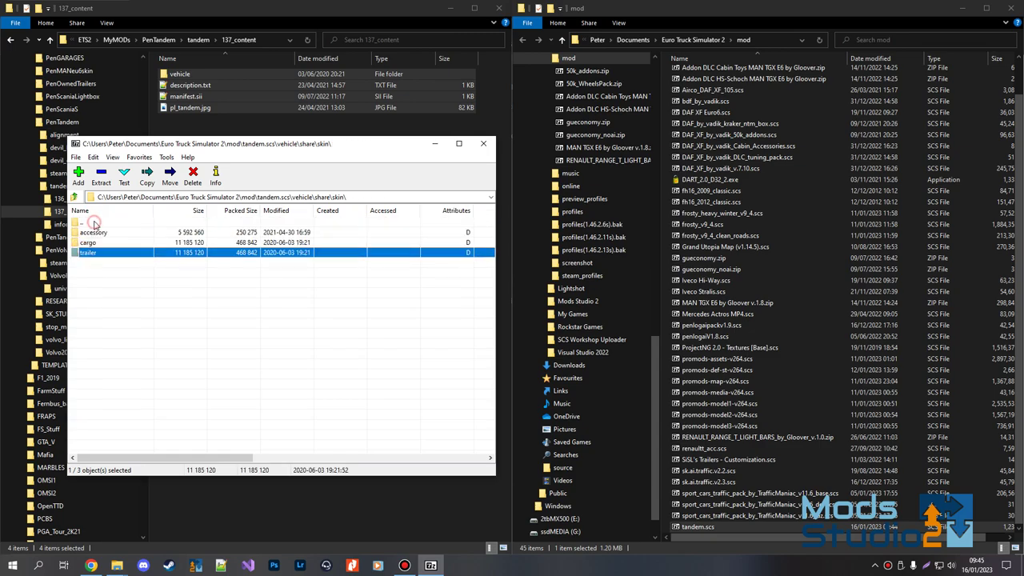
{"action": "left_click", "coordinate": [96, 223]}
{"action": "left_click", "coordinate": [484, 143]}
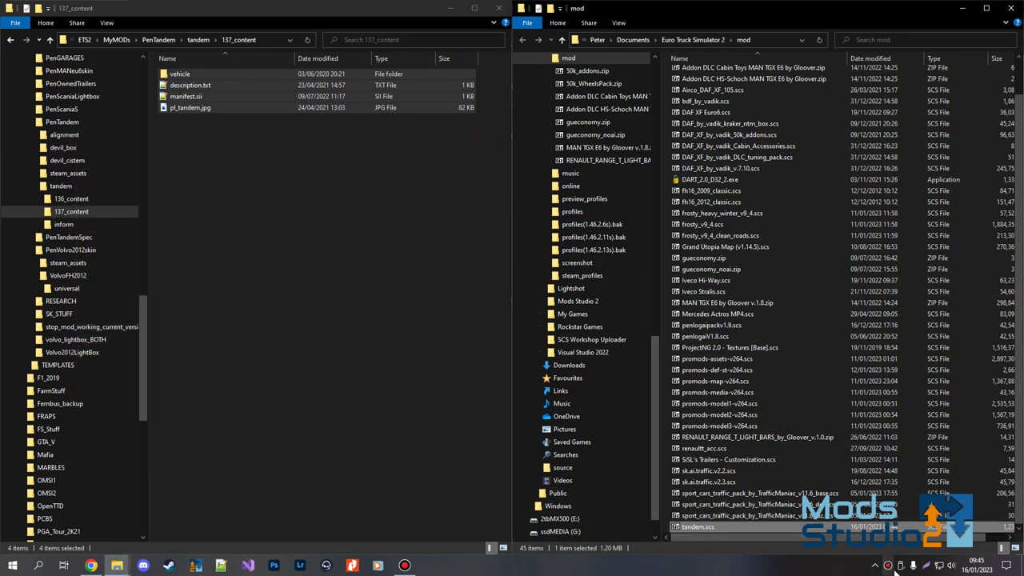
Switch to the SCS Workshop Uploader wiki tab and scroll to 'Supporting specify version of the game'.
{"action": "left_click", "coordinate": [92, 565]}
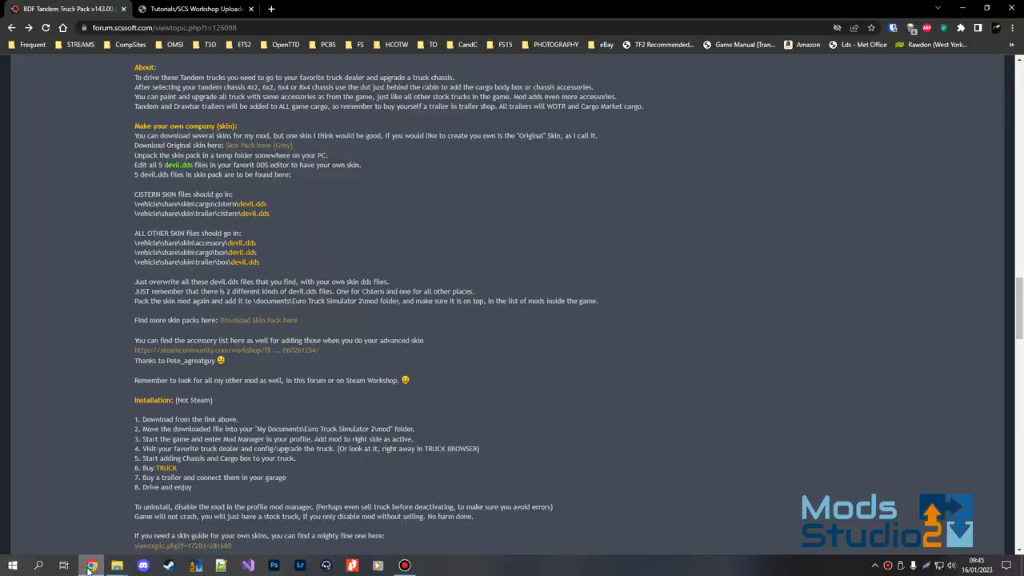
{"action": "left_click", "coordinate": [184, 10]}
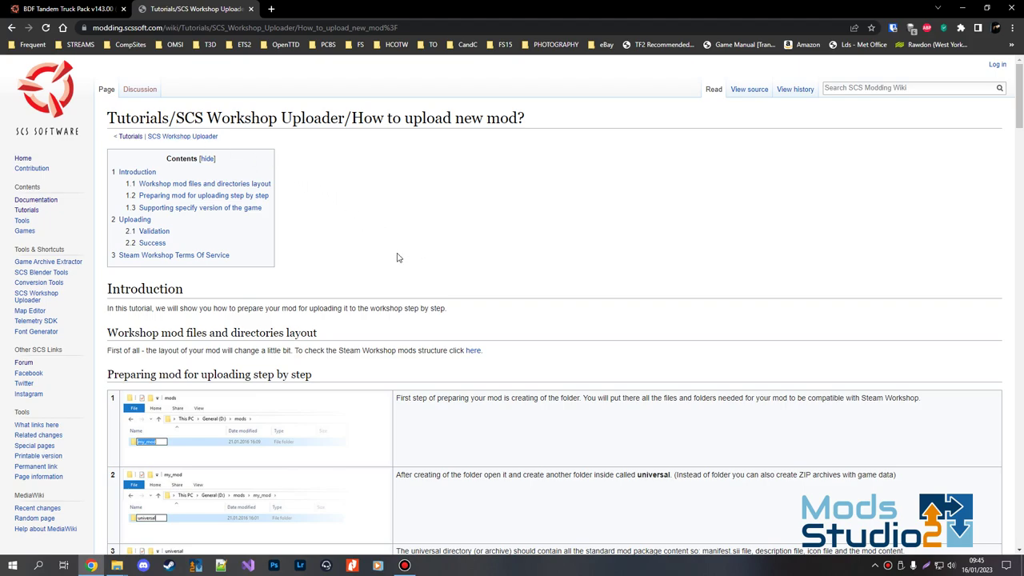
{"action": "scroll", "coordinate": [402, 272], "scroll_direction": "down", "scroll_amount": 18}
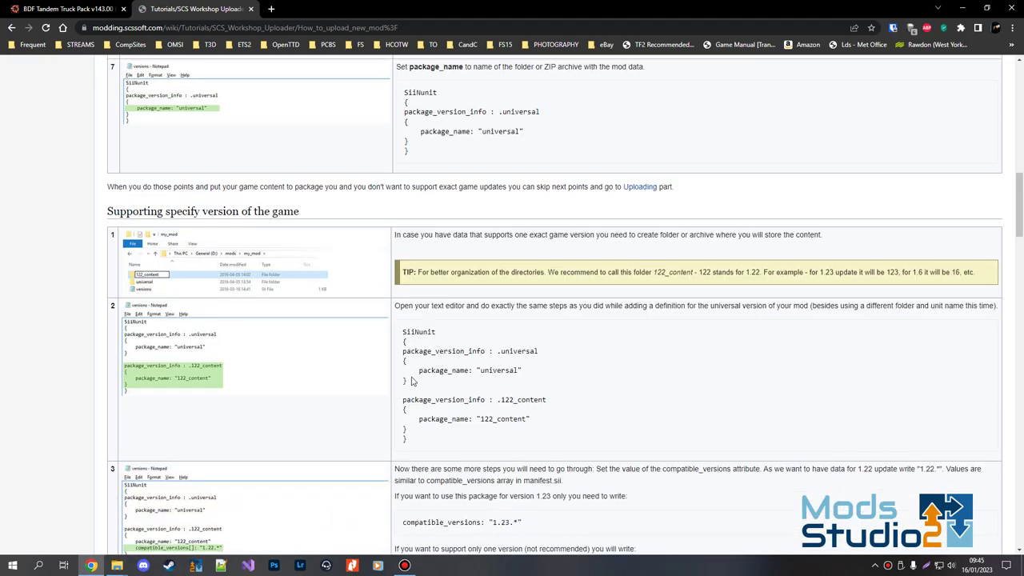
{"action": "left_click", "coordinate": [404, 565]}
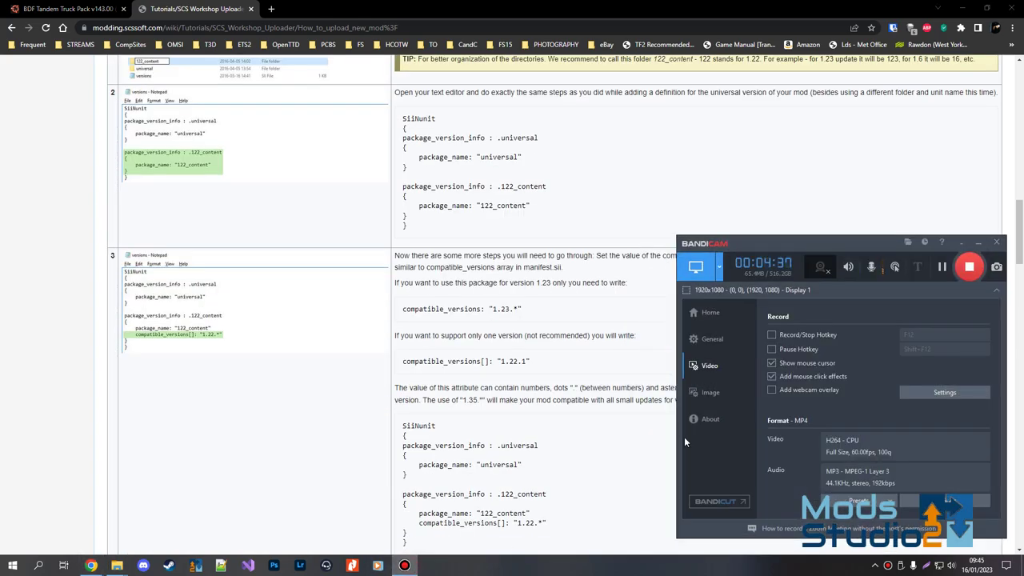